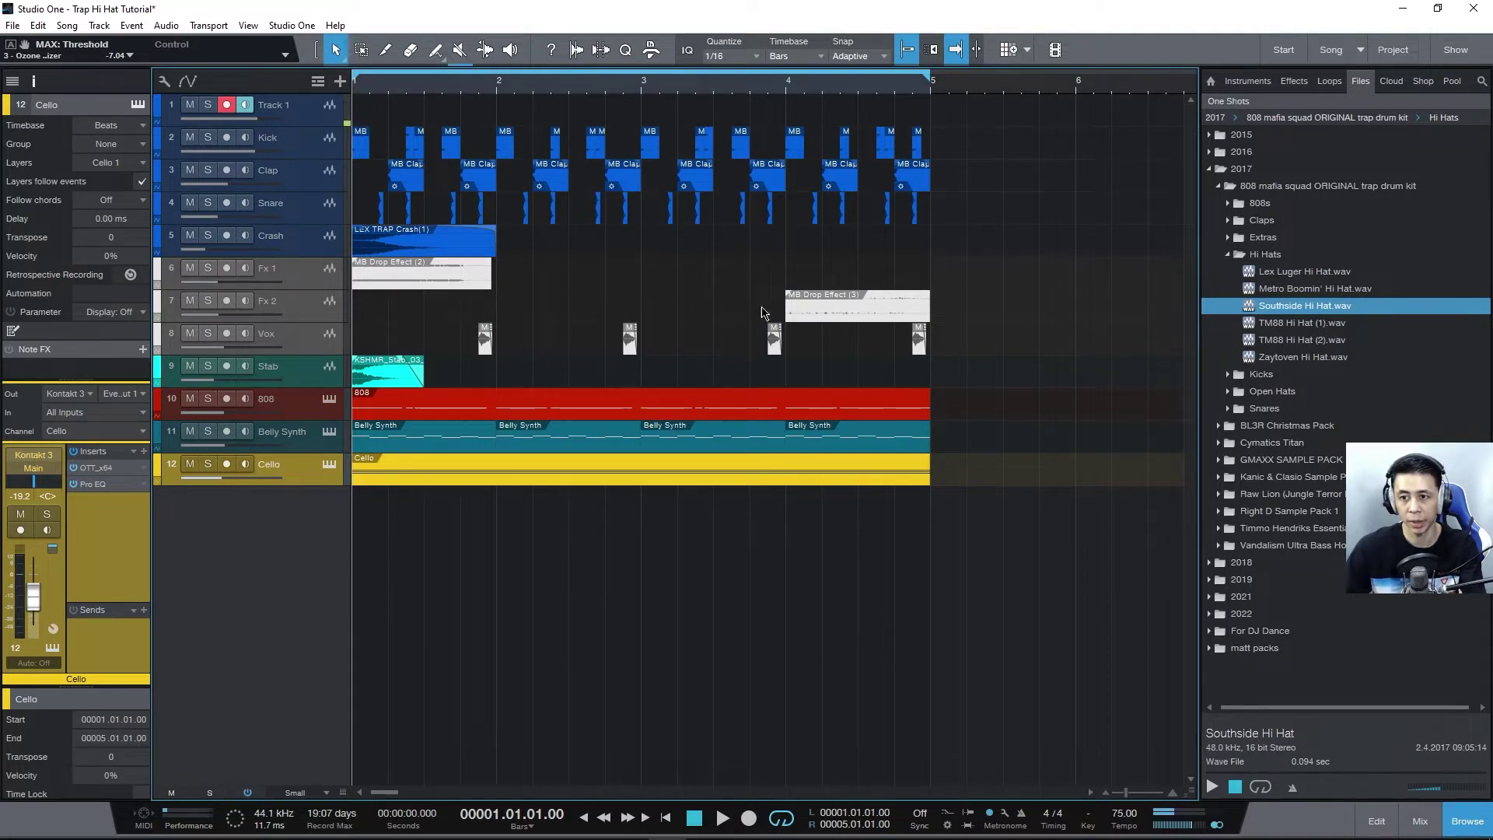
Play the four-bar arrangement and preview the Southside Hi Hat.wav sample on its own
key("space")
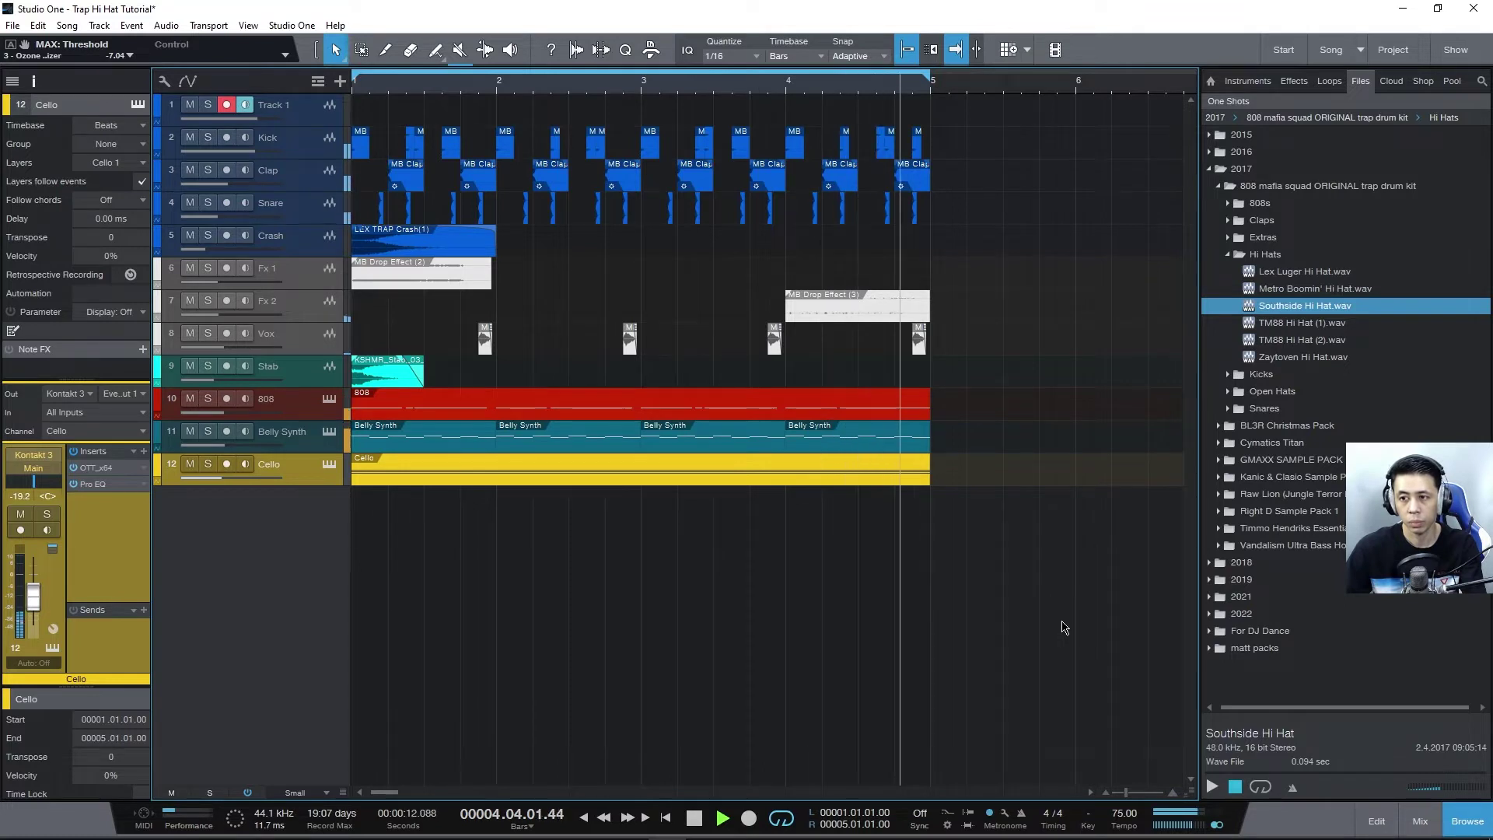
key("space")
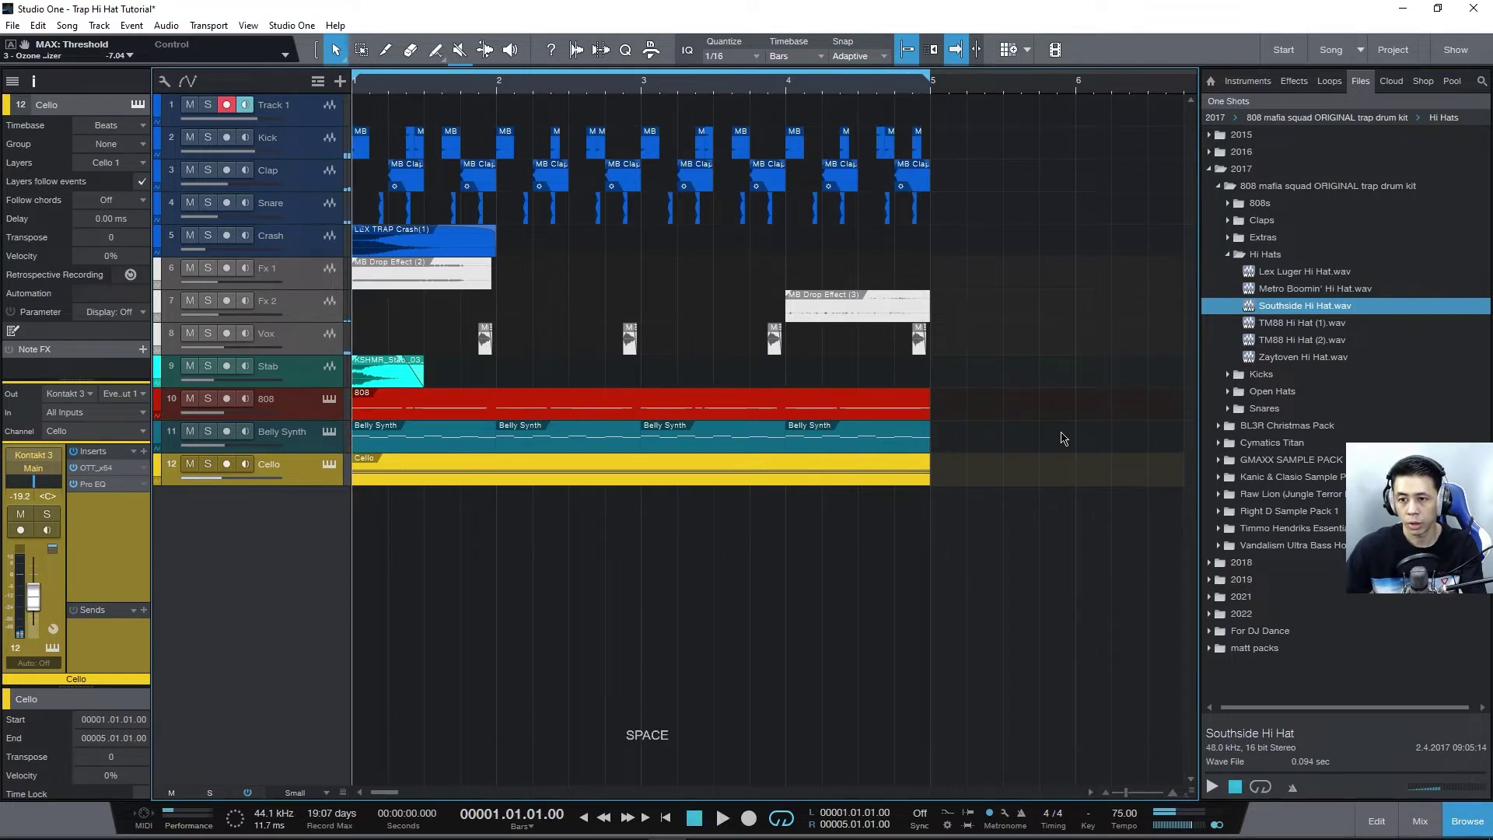
left_click(1288, 311)
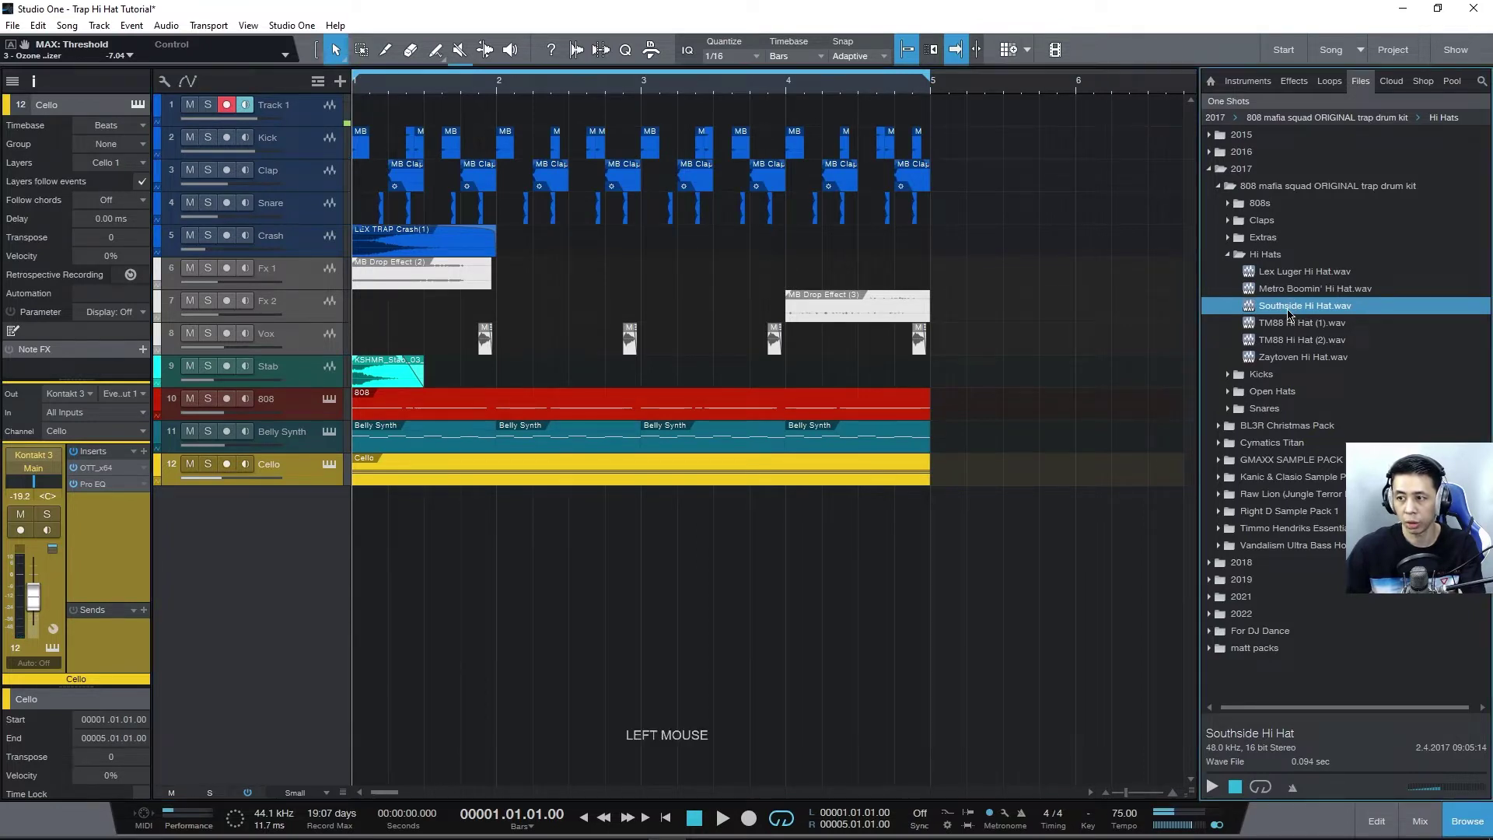
left_click(1213, 787)
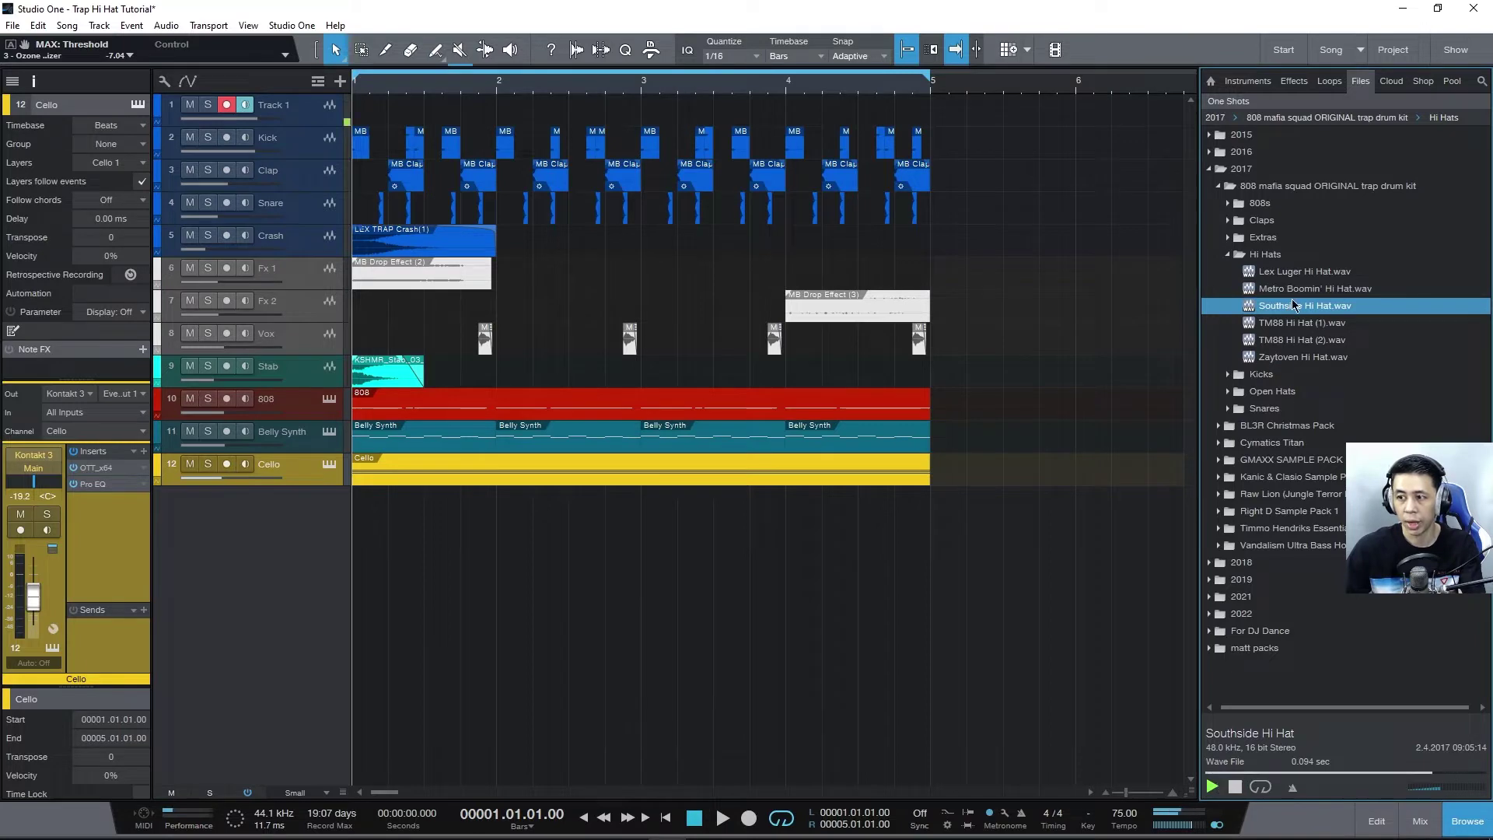
Place the Southside Hi Hat.wav sample on a new audio track at bar 1
left_click_drag(1291, 310, 362, 548)
scroll(402, 617, "up", 3)
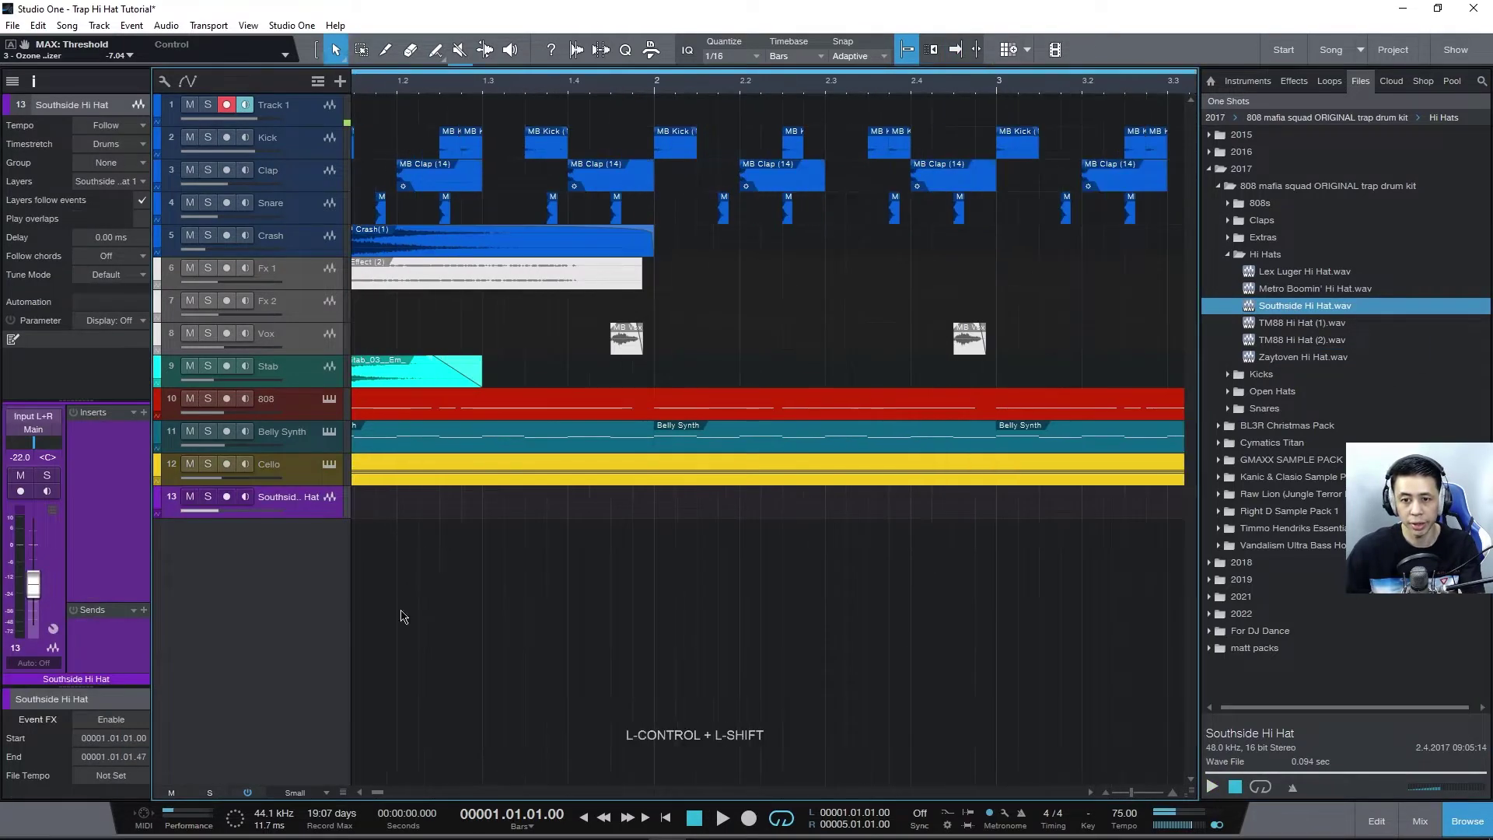
left_click(372, 806)
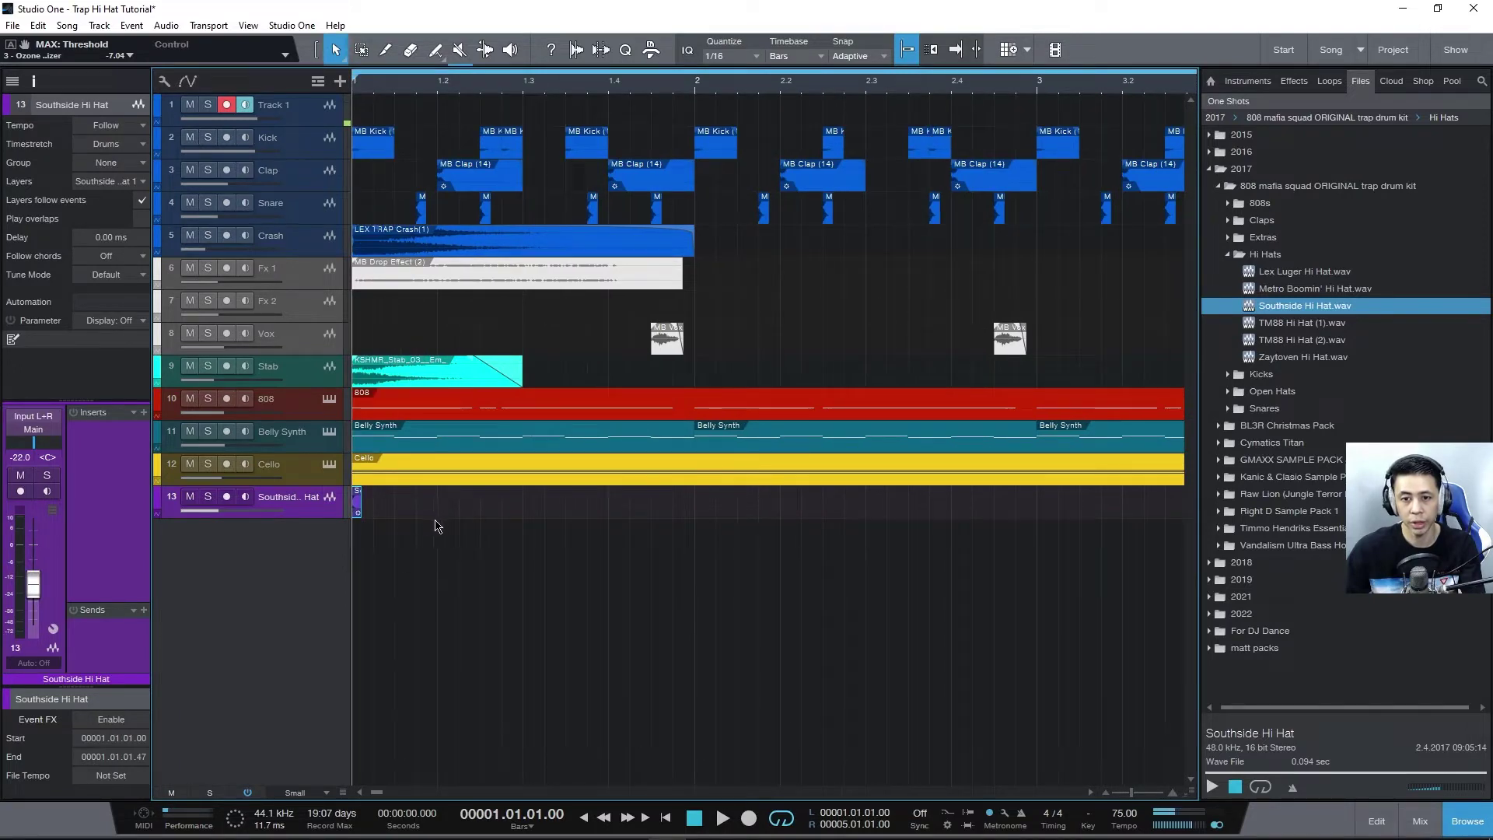
scroll(437, 515, "up", 3)
left_click_drag(375, 793, 357, 792)
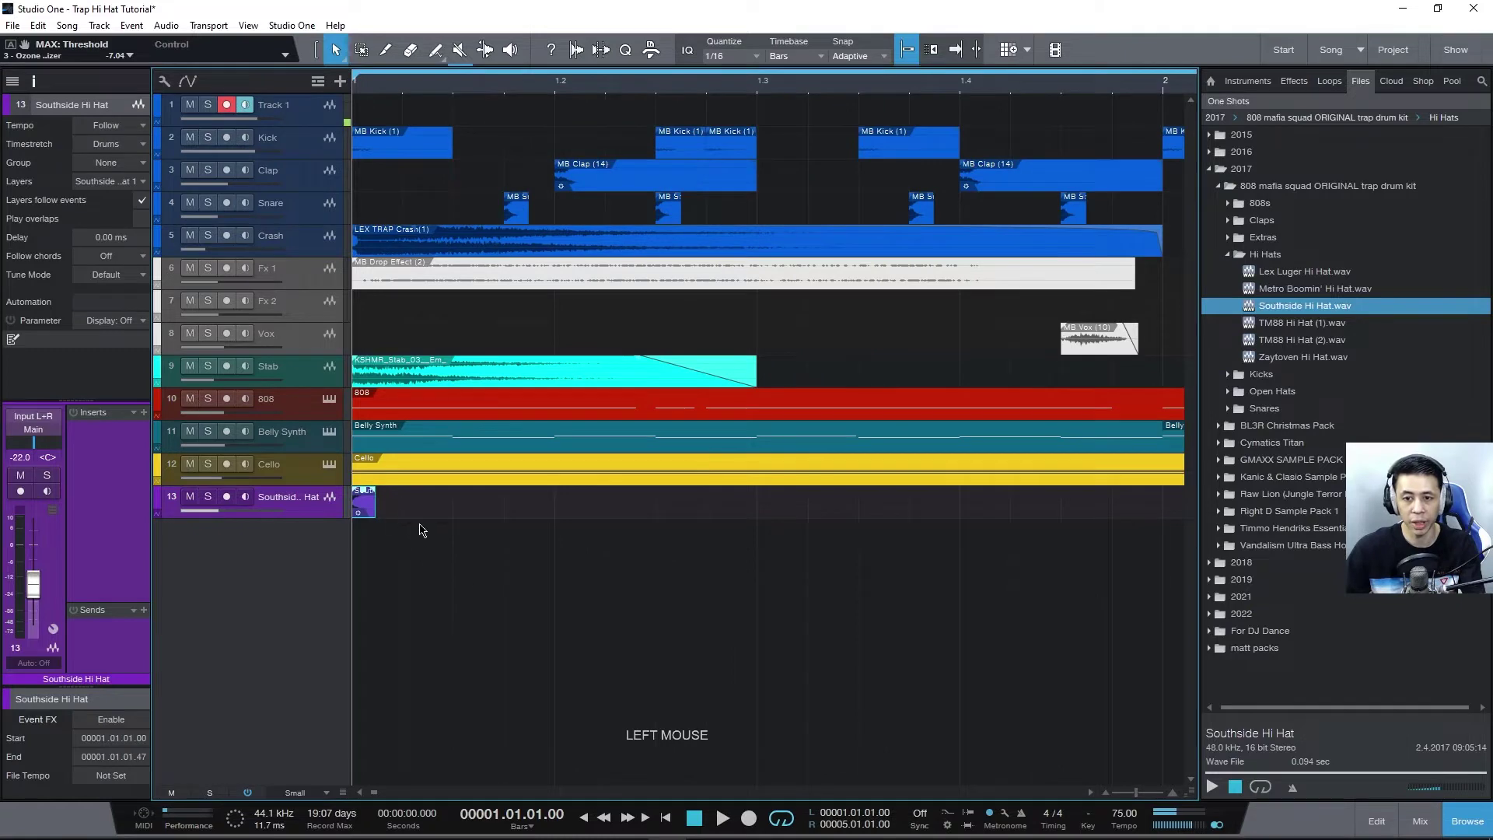
Remove the Southside Hi Hat audio track from the song
left_click_drag(452, 519, 324, 510)
left_click(320, 474)
left_click(320, 508)
key("shift+t")
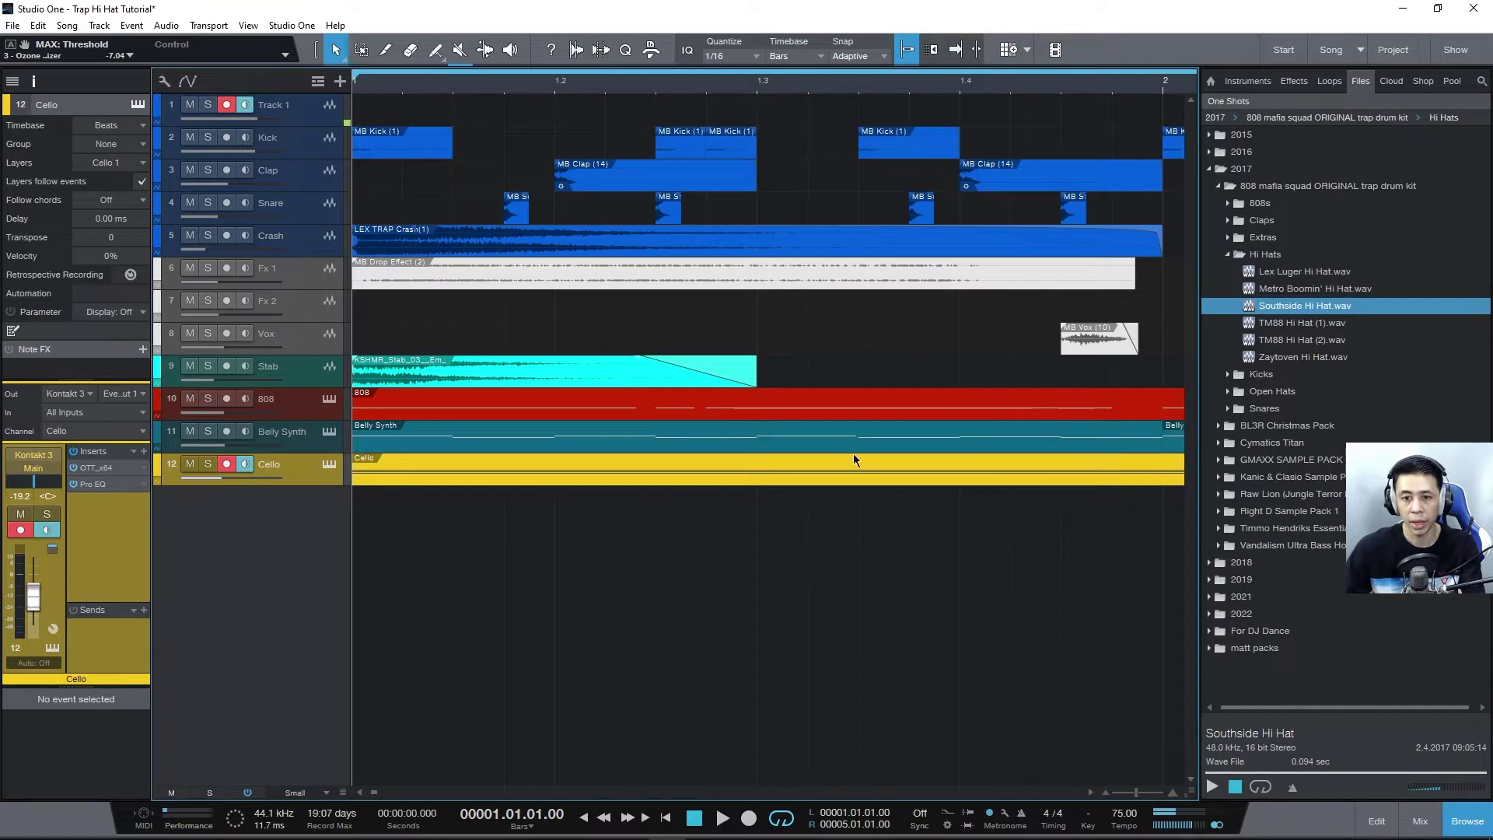
Send Southside Hi Hat.wav to a new SampleOne instrument, audition it, and lower its channel volume to -29.7 dB
left_click(1291, 291)
left_click(1279, 311)
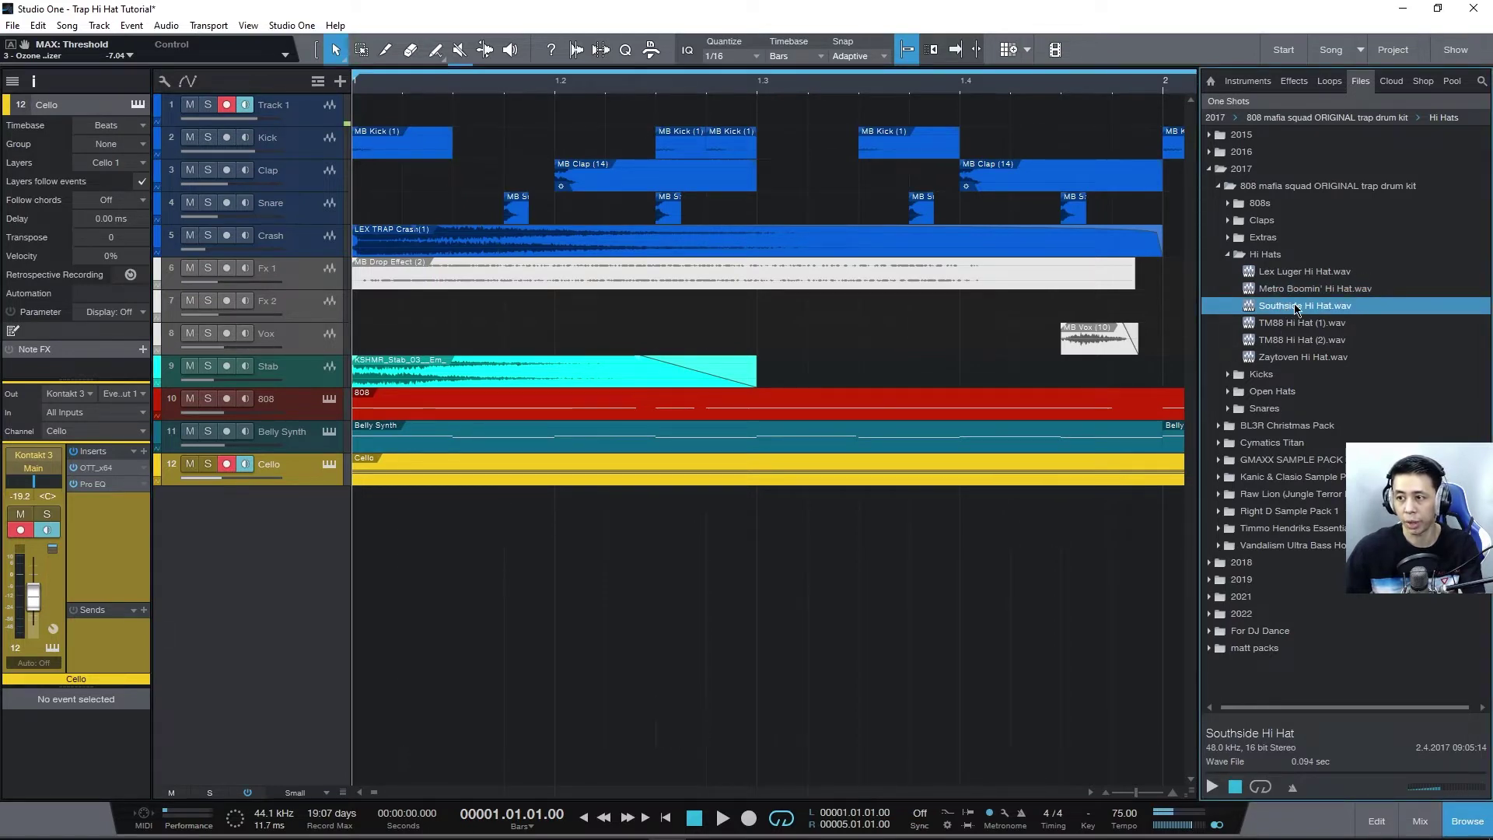
right_click(1296, 307)
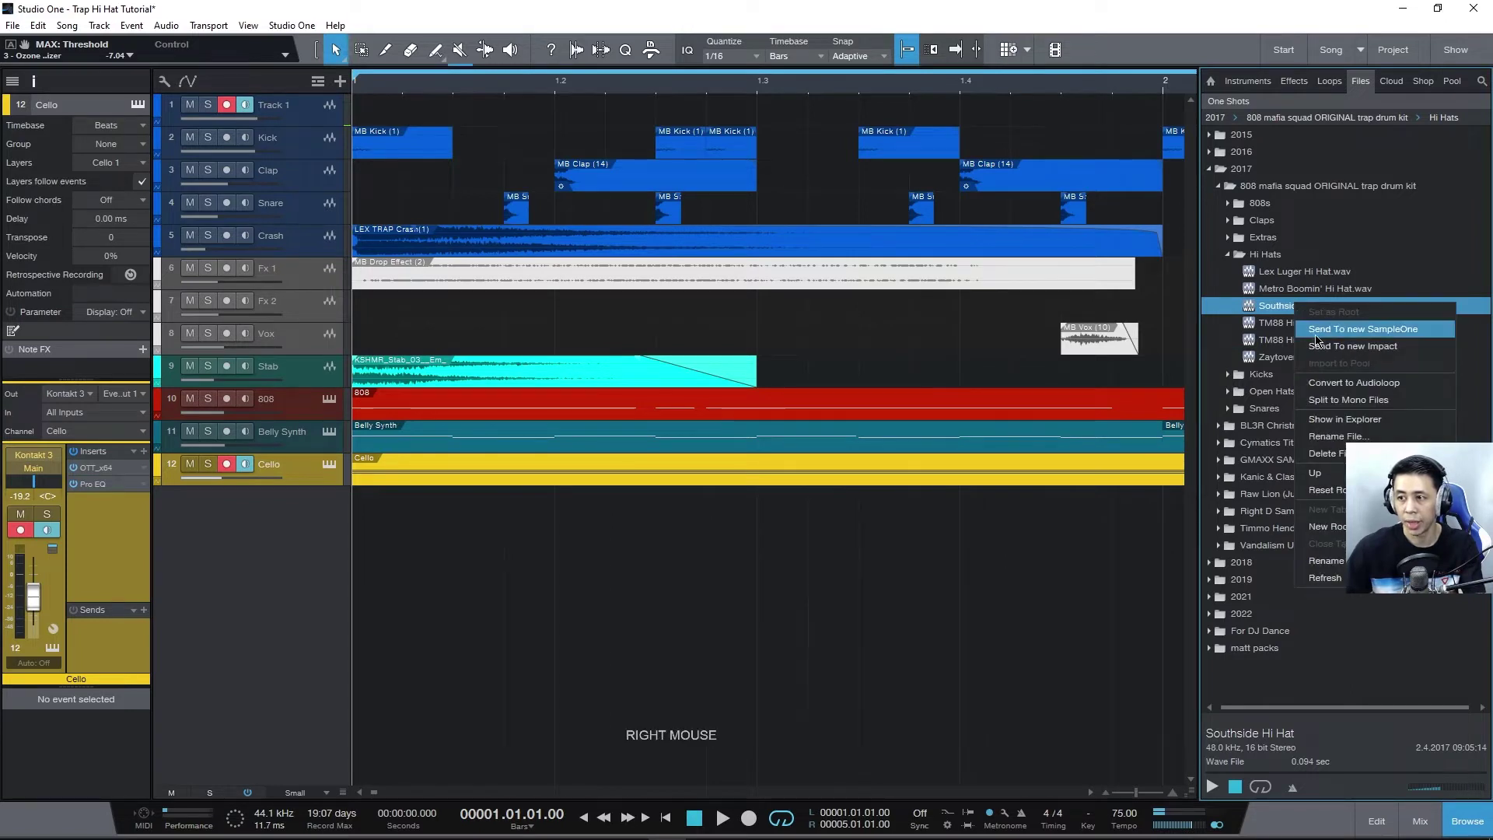
left_click(1369, 328)
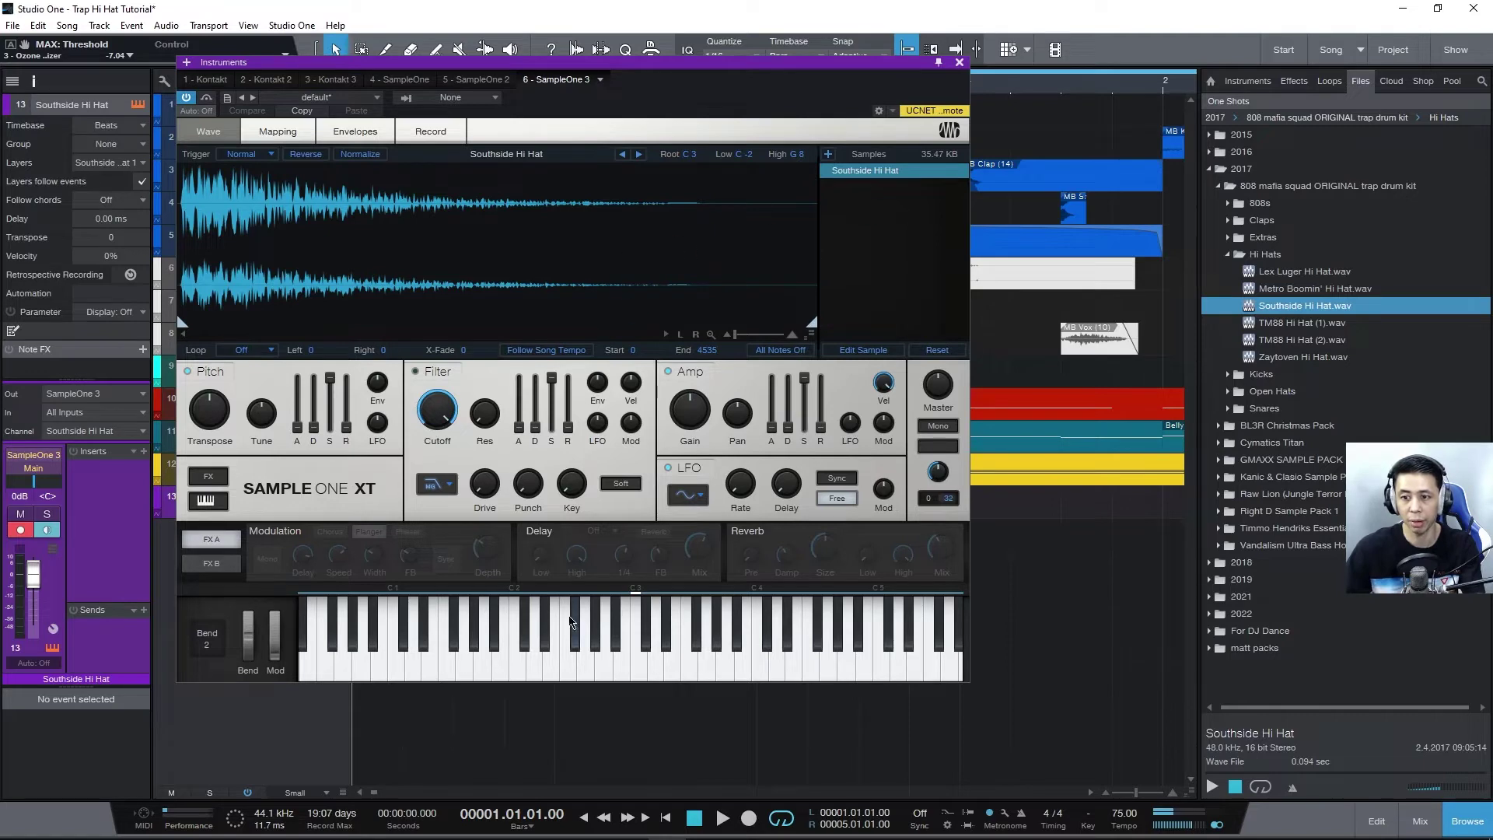
left_click(638, 660)
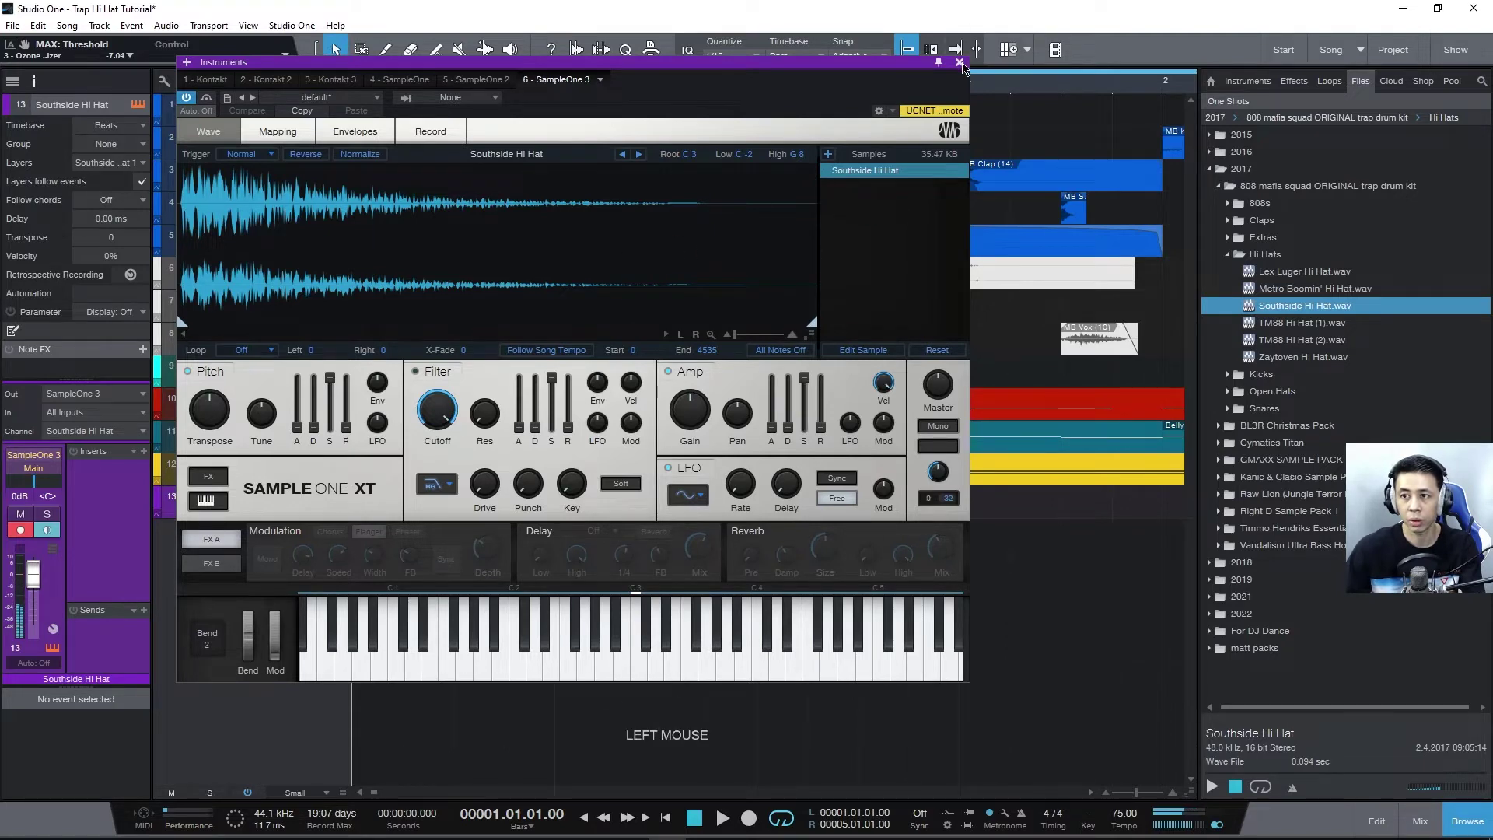
left_click(960, 63)
left_click_drag(33, 577, 35, 592)
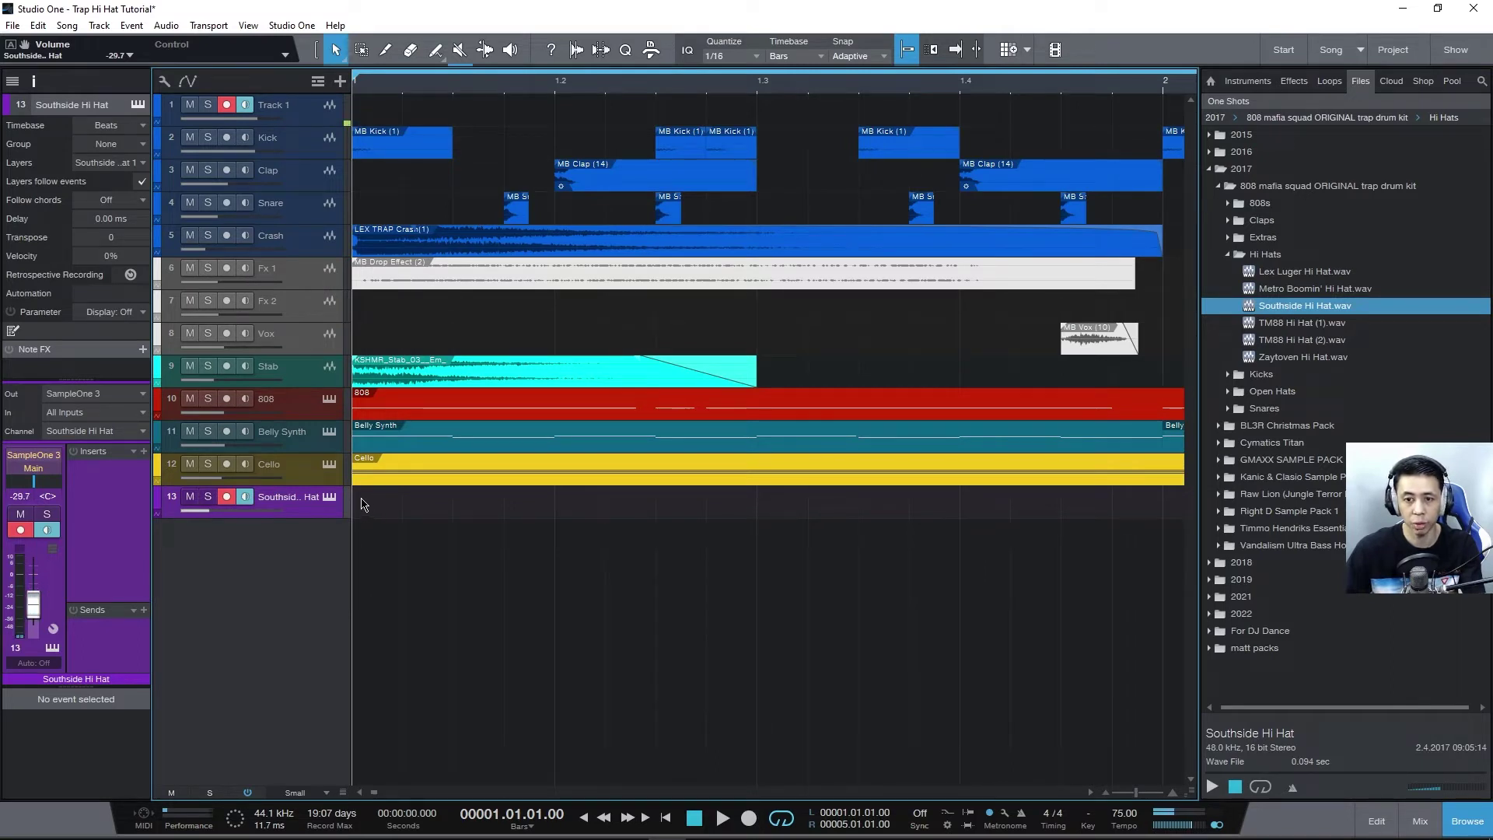
Create an empty instrument part from bar 1 to bar 5 on the hi-hat track and open it in an enlarged note editor
double_click(361, 504)
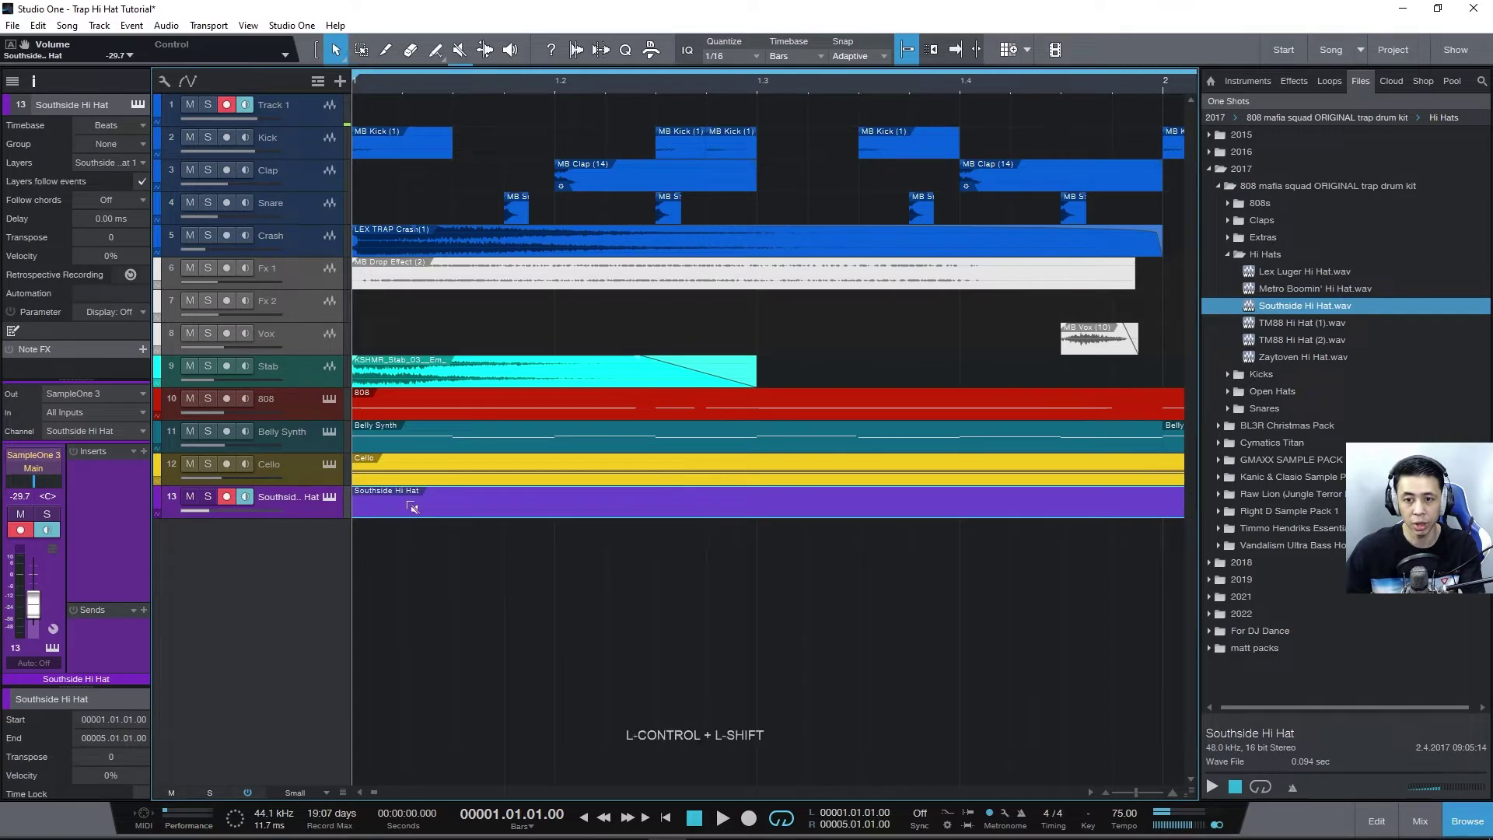
scroll(412, 507, "down", 6)
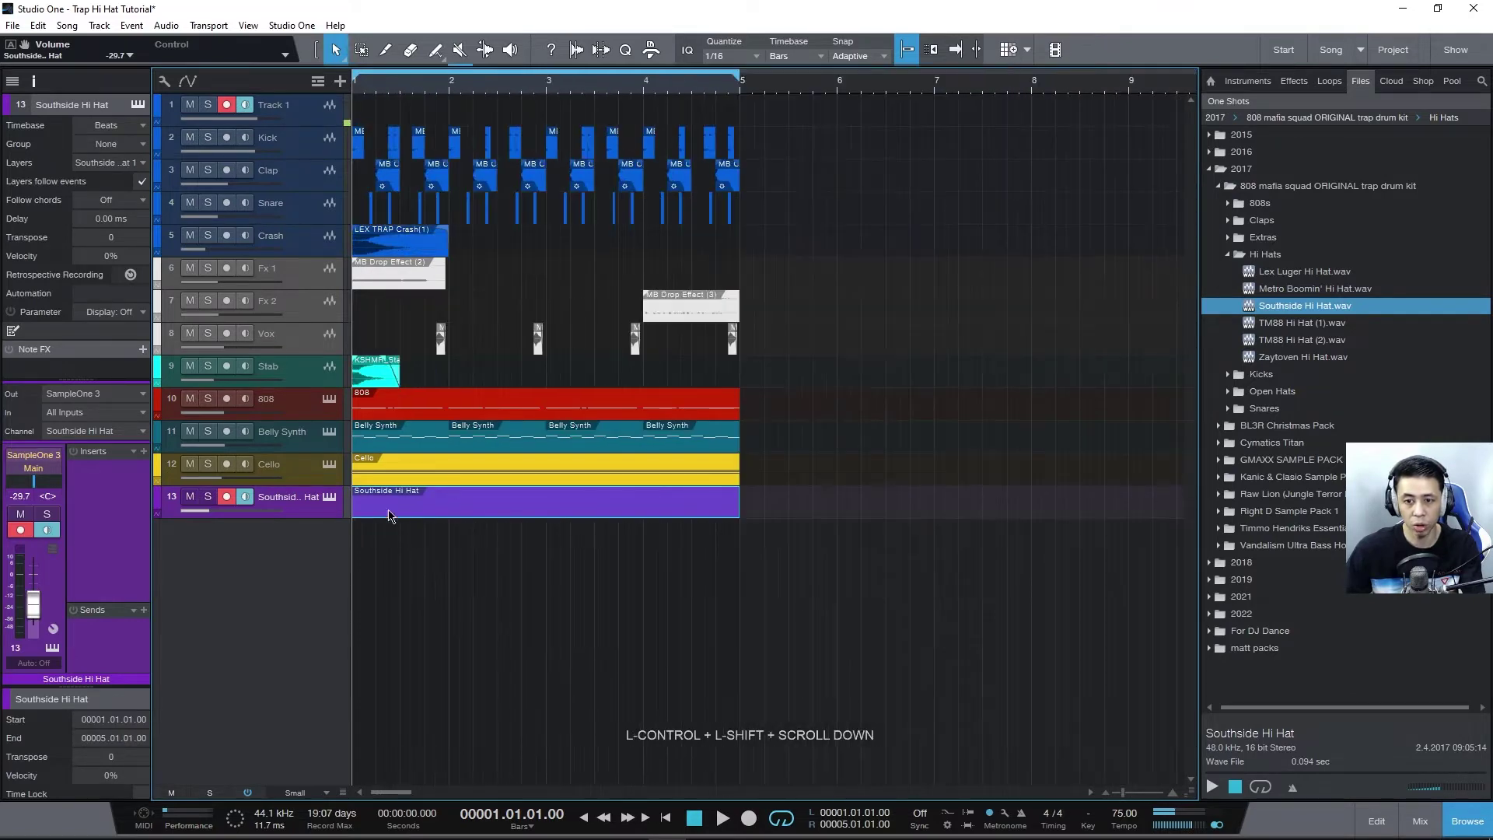
double_click(364, 504)
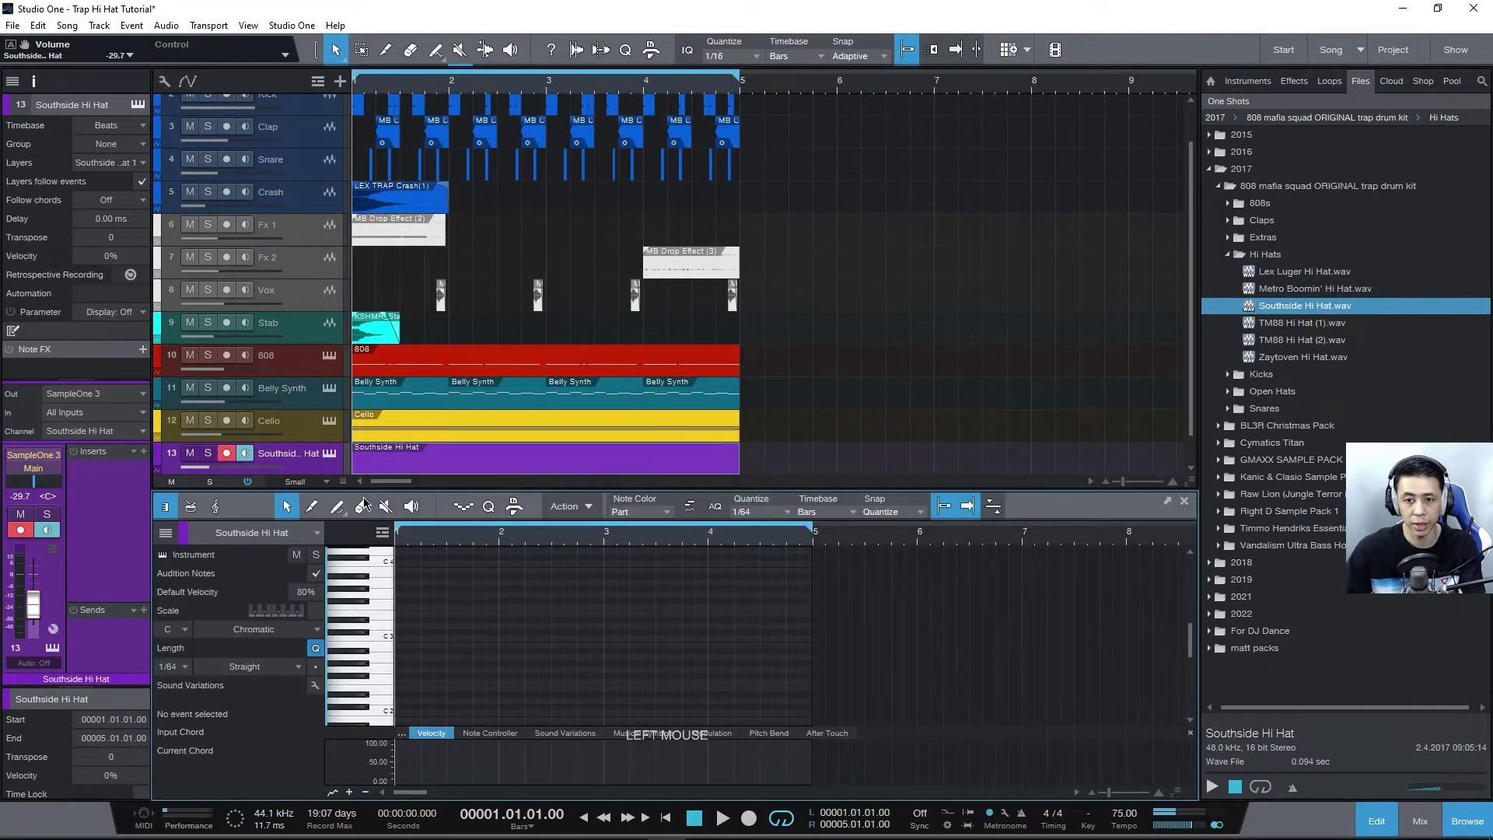
left_click_drag(581, 490, 581, 394)
scroll(509, 567, "up", 5, "ctrl+shift")
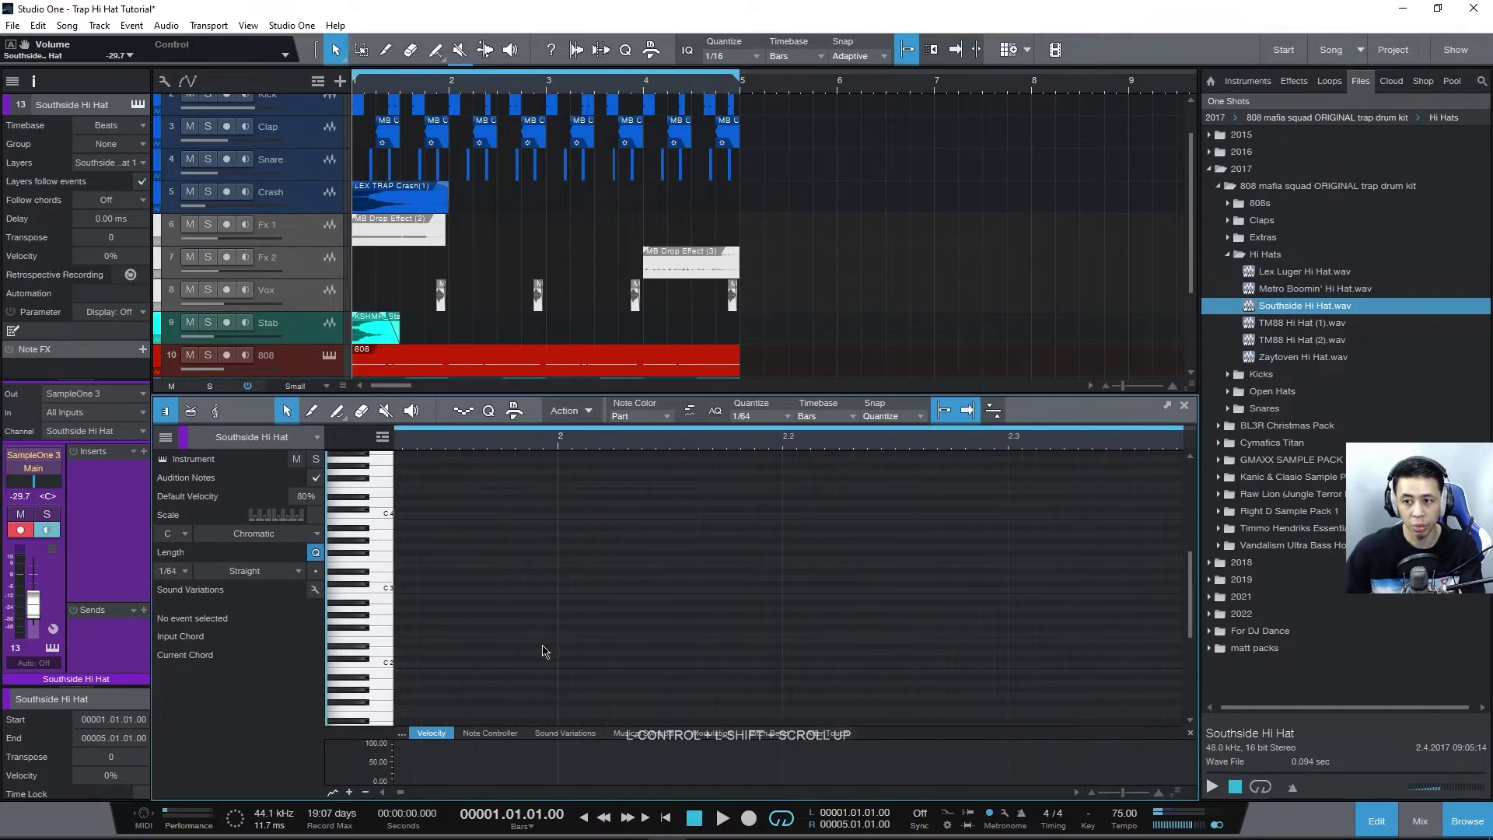
scroll(413, 601, "up", 3)
left_click(398, 794)
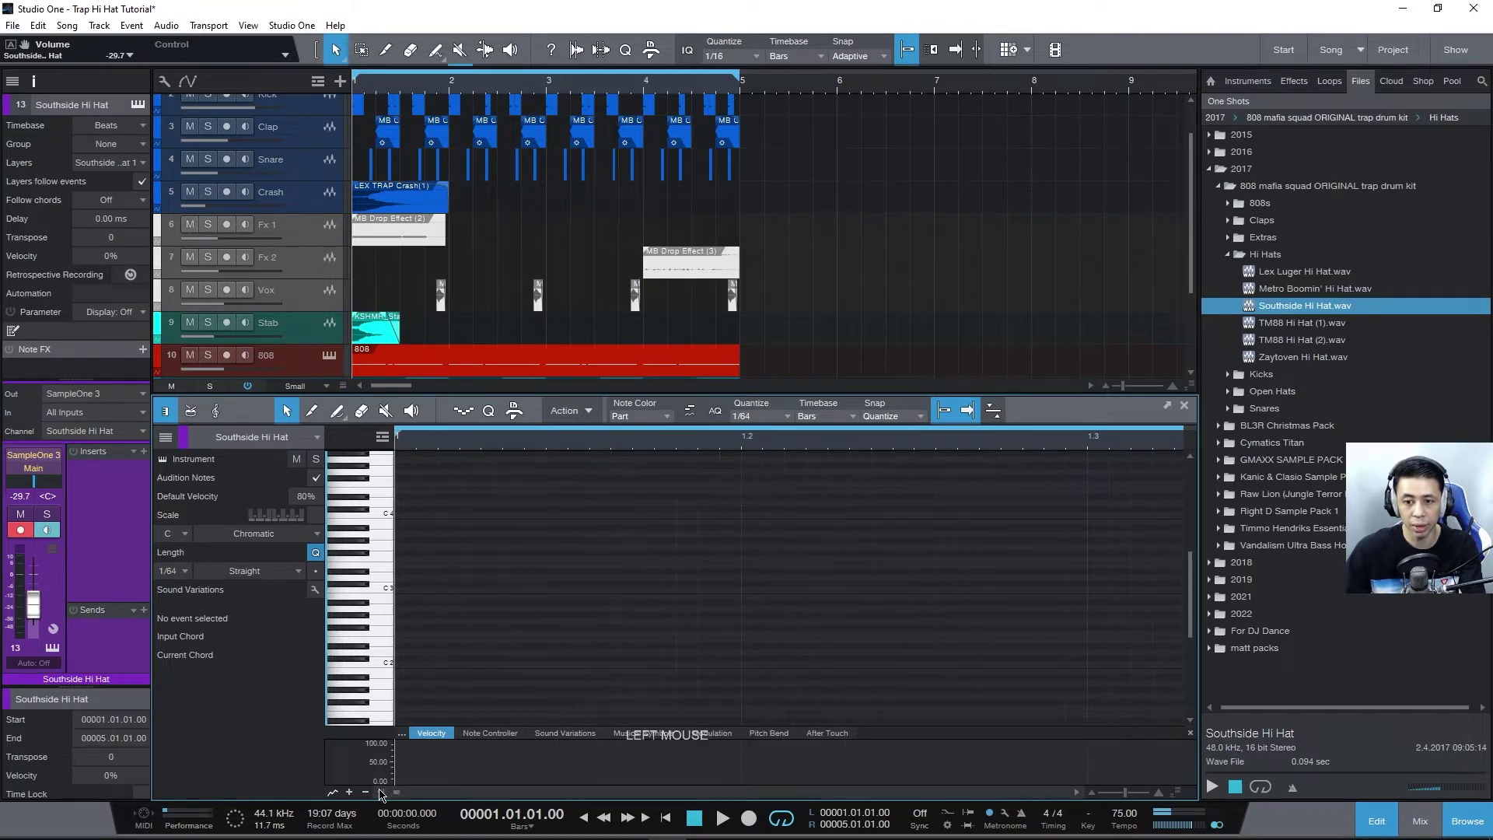
Place four C 3 hi-hat notes at 1/32 spacing from the part's start, with the last at 1.1.2.50, and play them
double_click(407, 588)
key("space")
key("space")
left_click(448, 590)
left_click(490, 590)
key("space")
key("space")
left_click(515, 590)
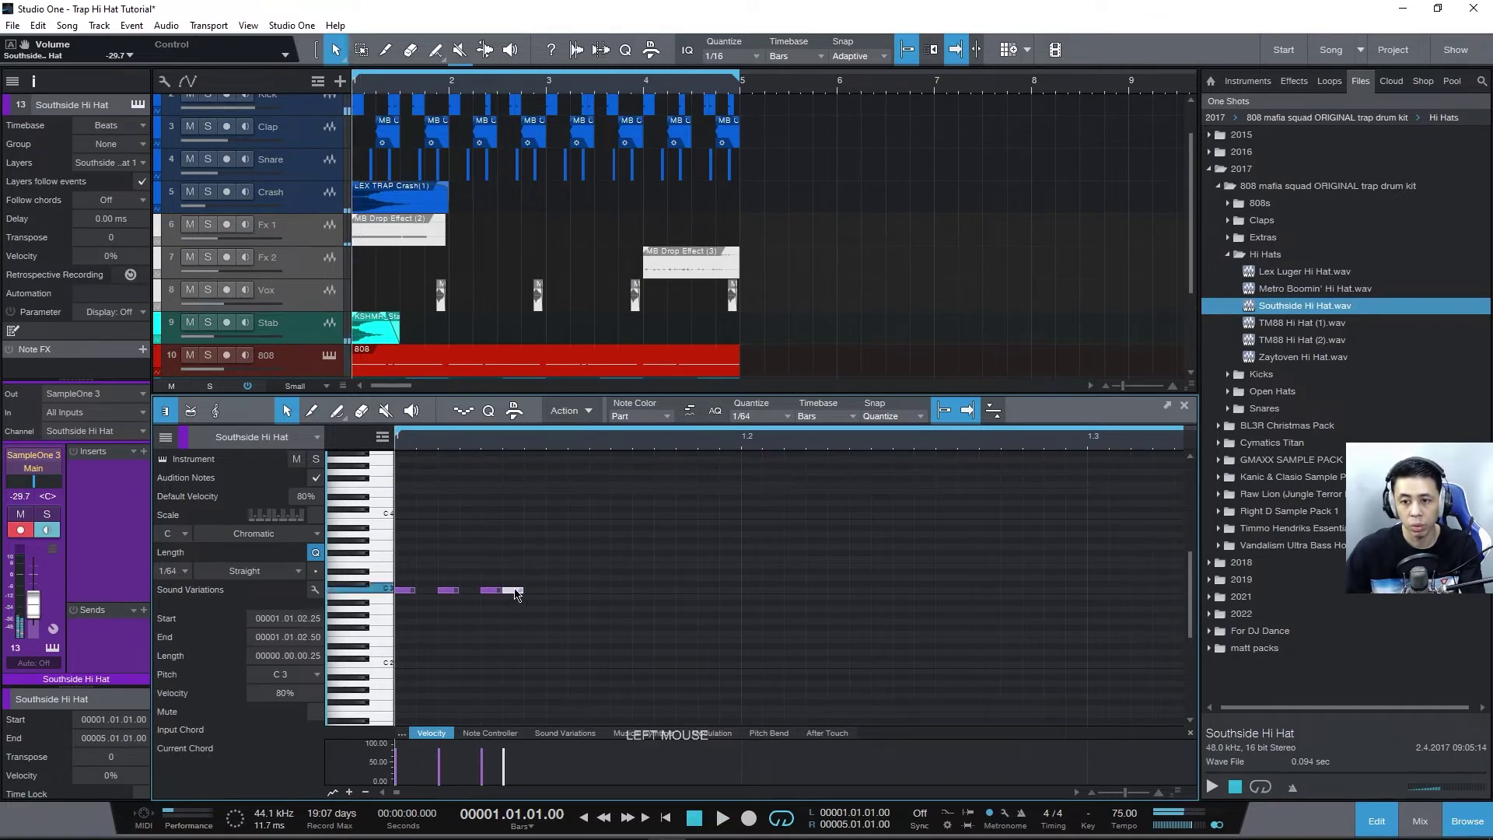
left_click_drag(520, 594, 540, 594)
Delete the second hi-hat note and move the last one to 1.1.3.00
key("space")
key("space")
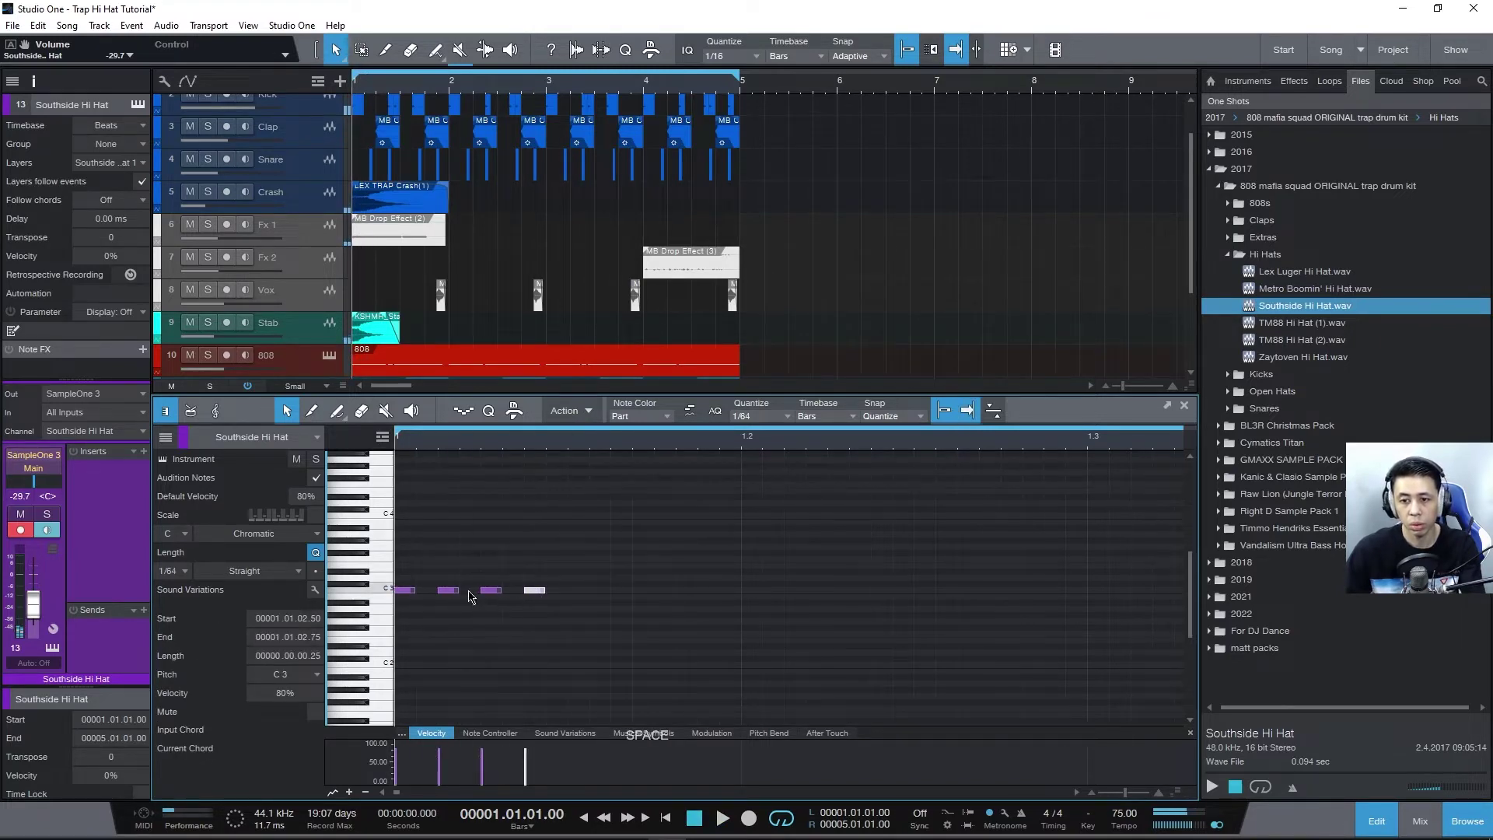
left_click(454, 592)
key("Delete")
key("space")
key("space")
left_click_drag(538, 593, 603, 593)
key("space")
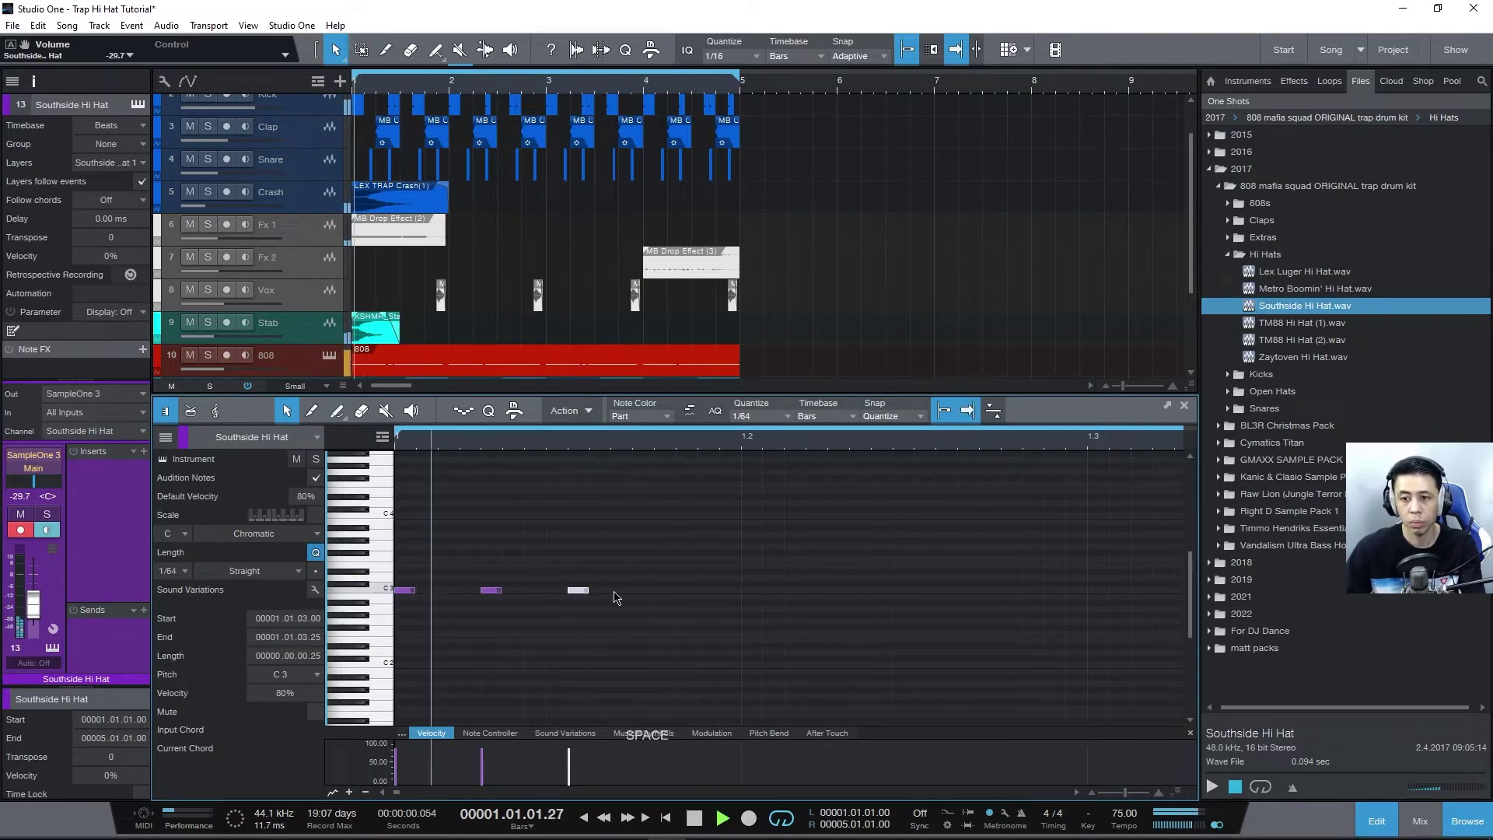
Add C 3 notes at 1.1.3.50 and 1.1.4.00, leaving no note at 1.1.3.25, and play the pattern
key("space")
double_click(604, 595)
left_click(624, 595)
double_click(626, 596)
double_click(662, 590)
key("space")
key("space")
key("space")
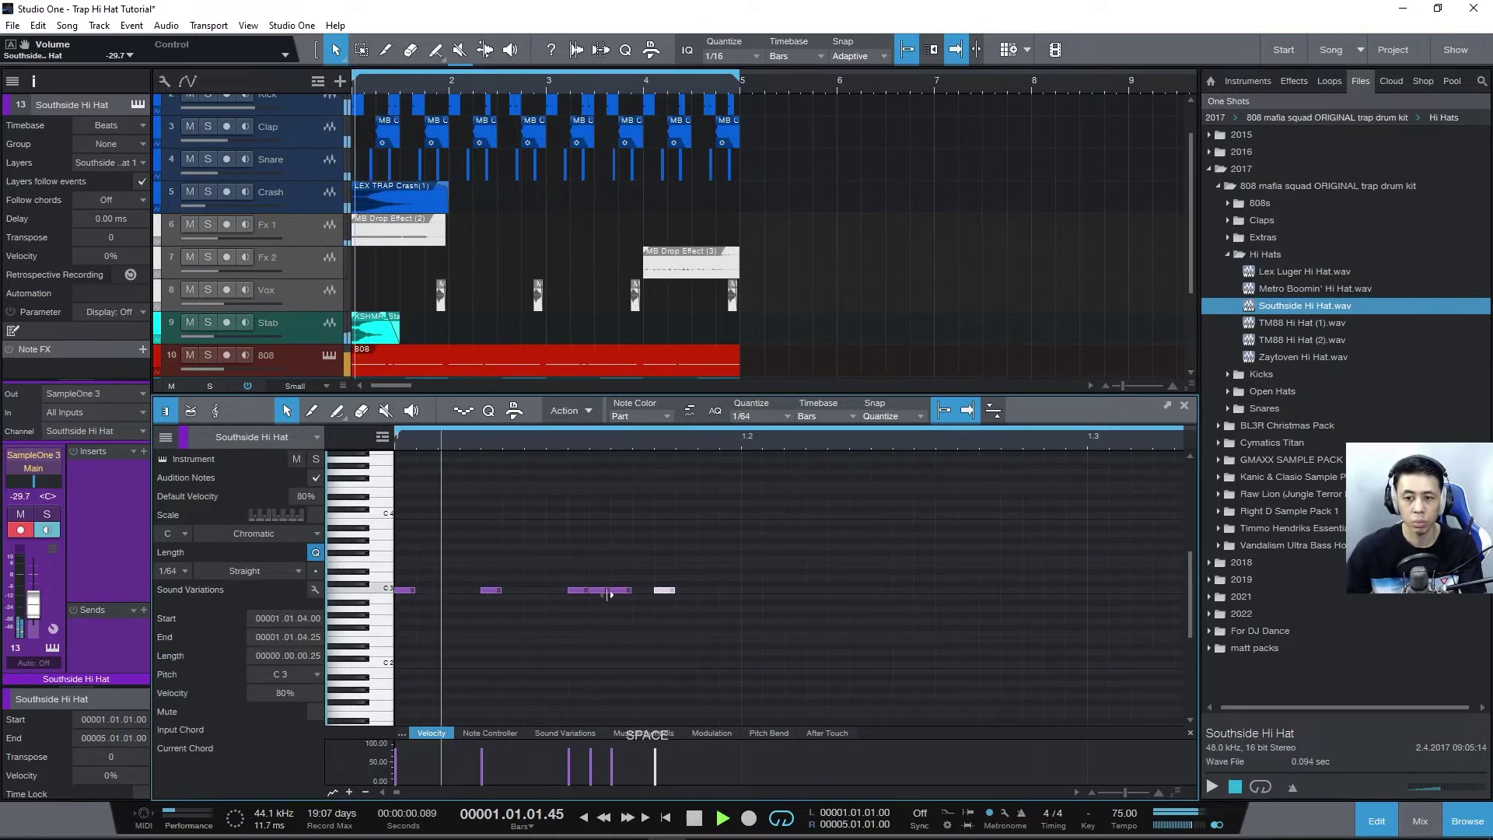
key("space")
left_click(605, 593)
key("Delete")
key("space")
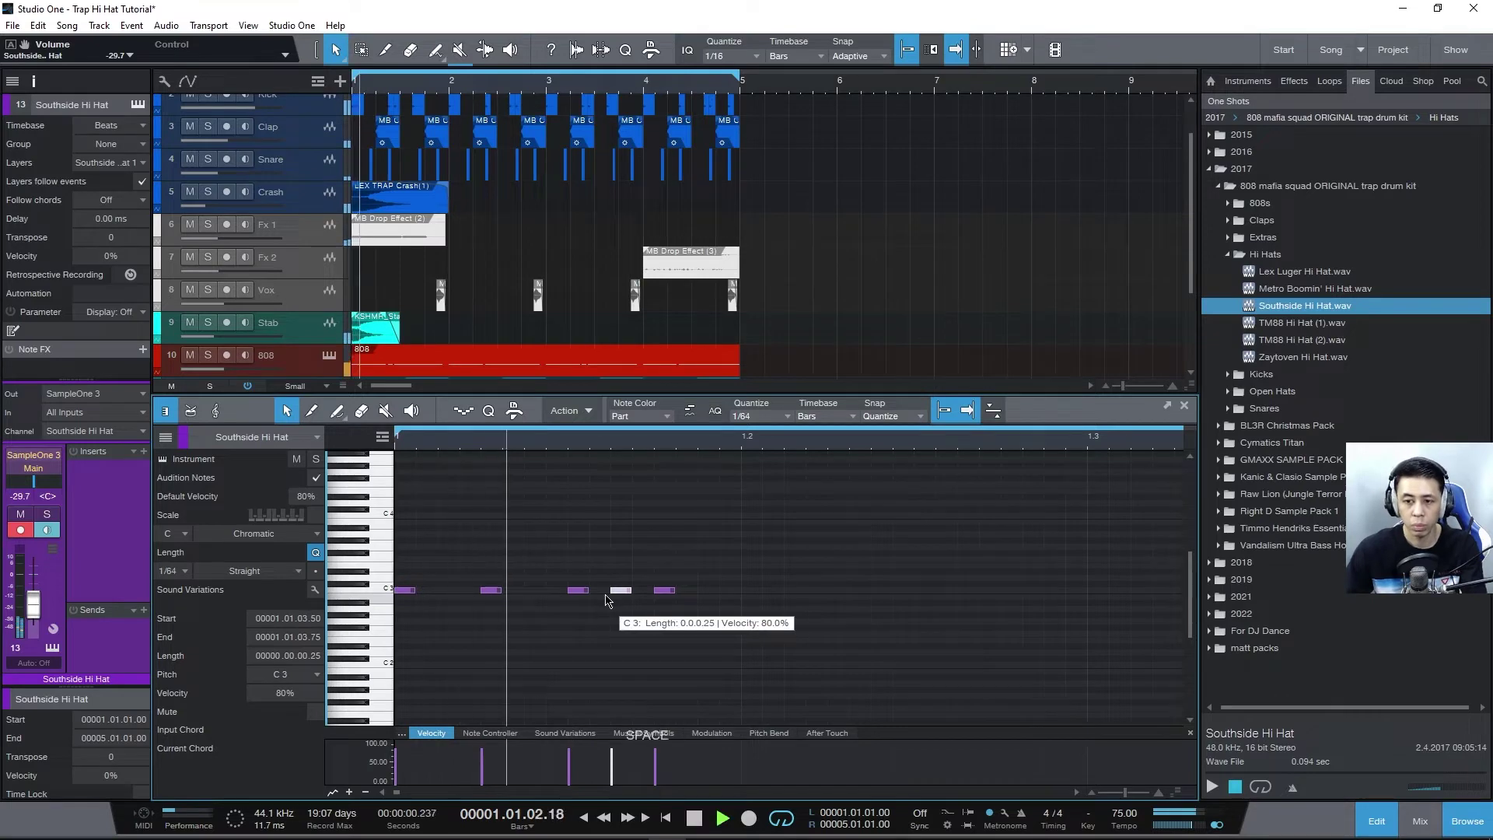
Duplicate the first beat's five notes to beat 2 and add an extra C 3 note at 1.2.3.25
key("ctrl+a")
key("d")
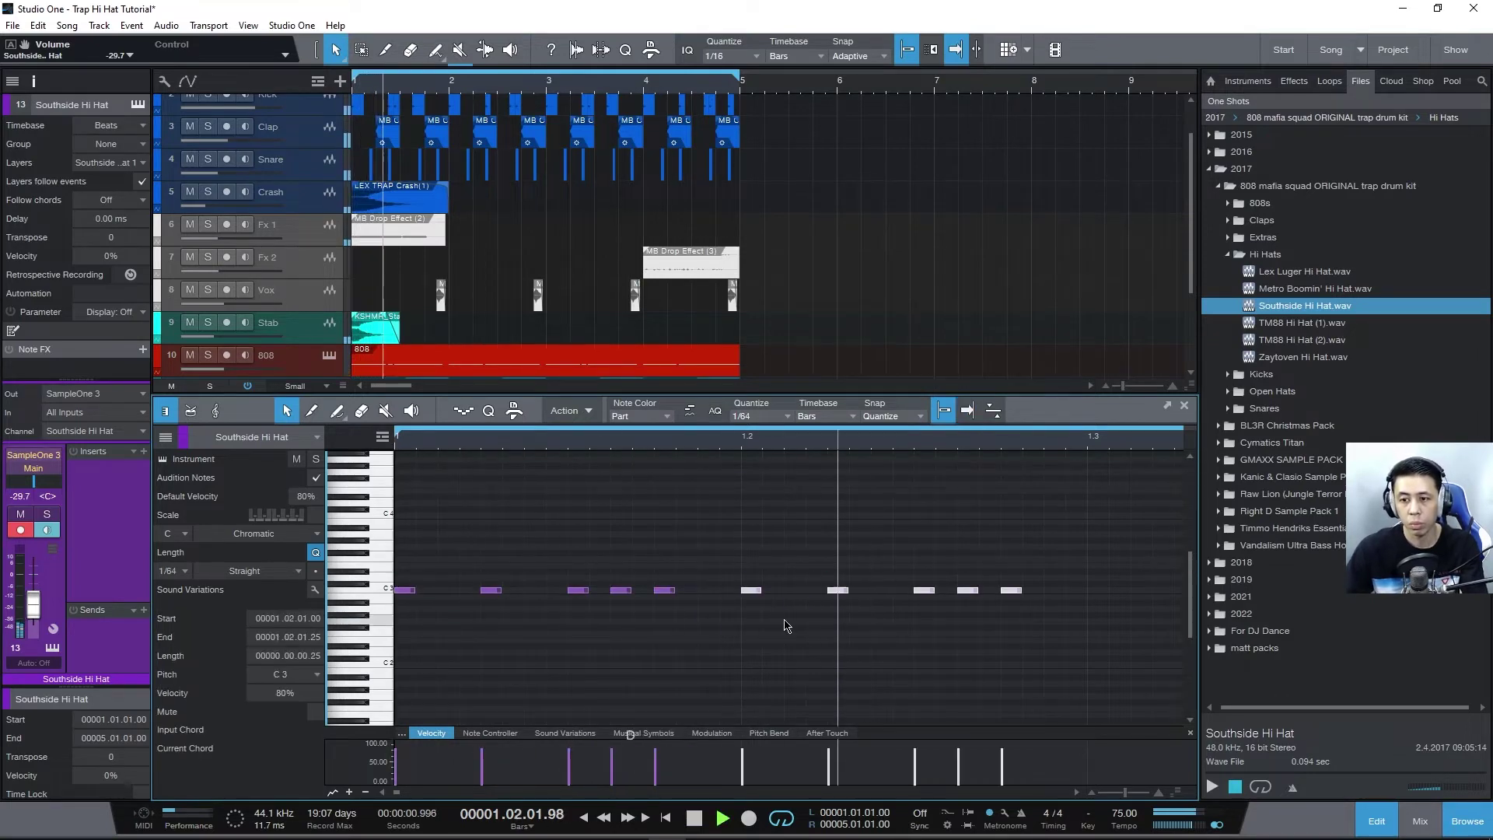
left_click(870, 618)
key("space")
double_click(944, 590)
key("space")
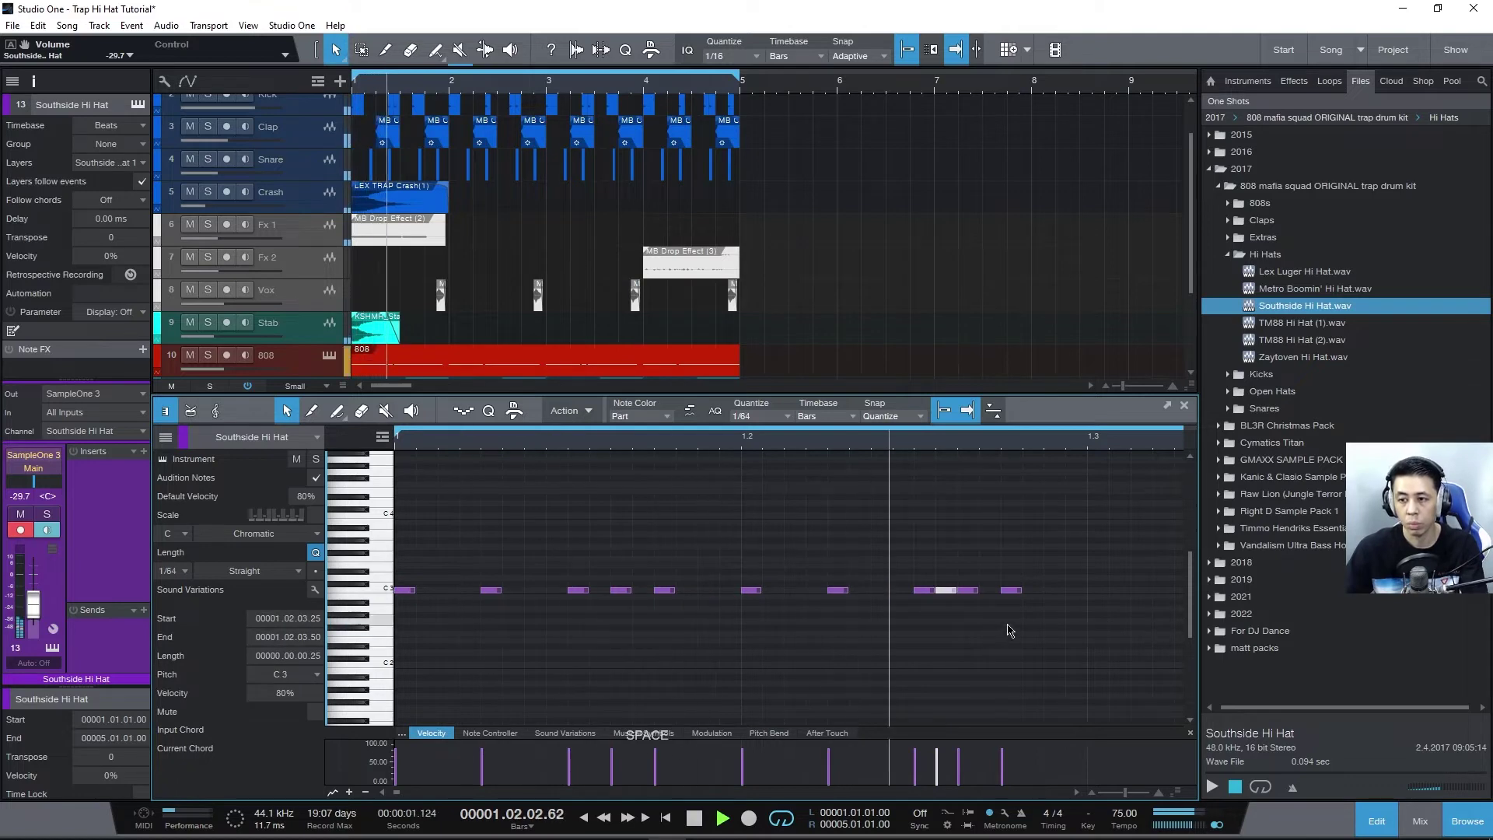
key("space")
Transpose all beat 2 hi-hat notes down three semitones to A 2 and listen to the result
left_click_drag(1088, 555, 675, 622)
left_click_drag(739, 548, 1137, 647)
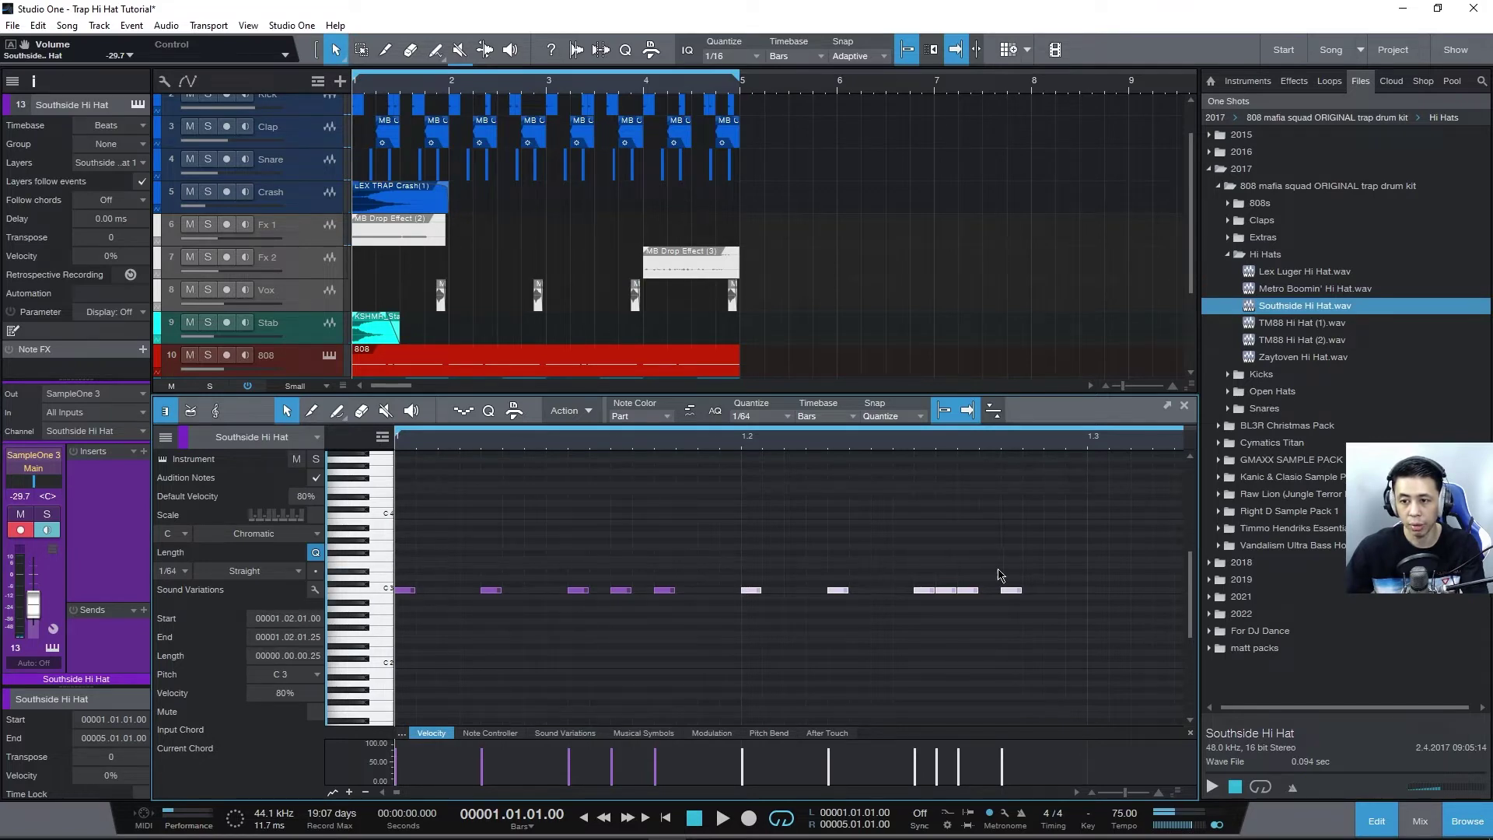
key("Down")
key("Down")
key("Down")
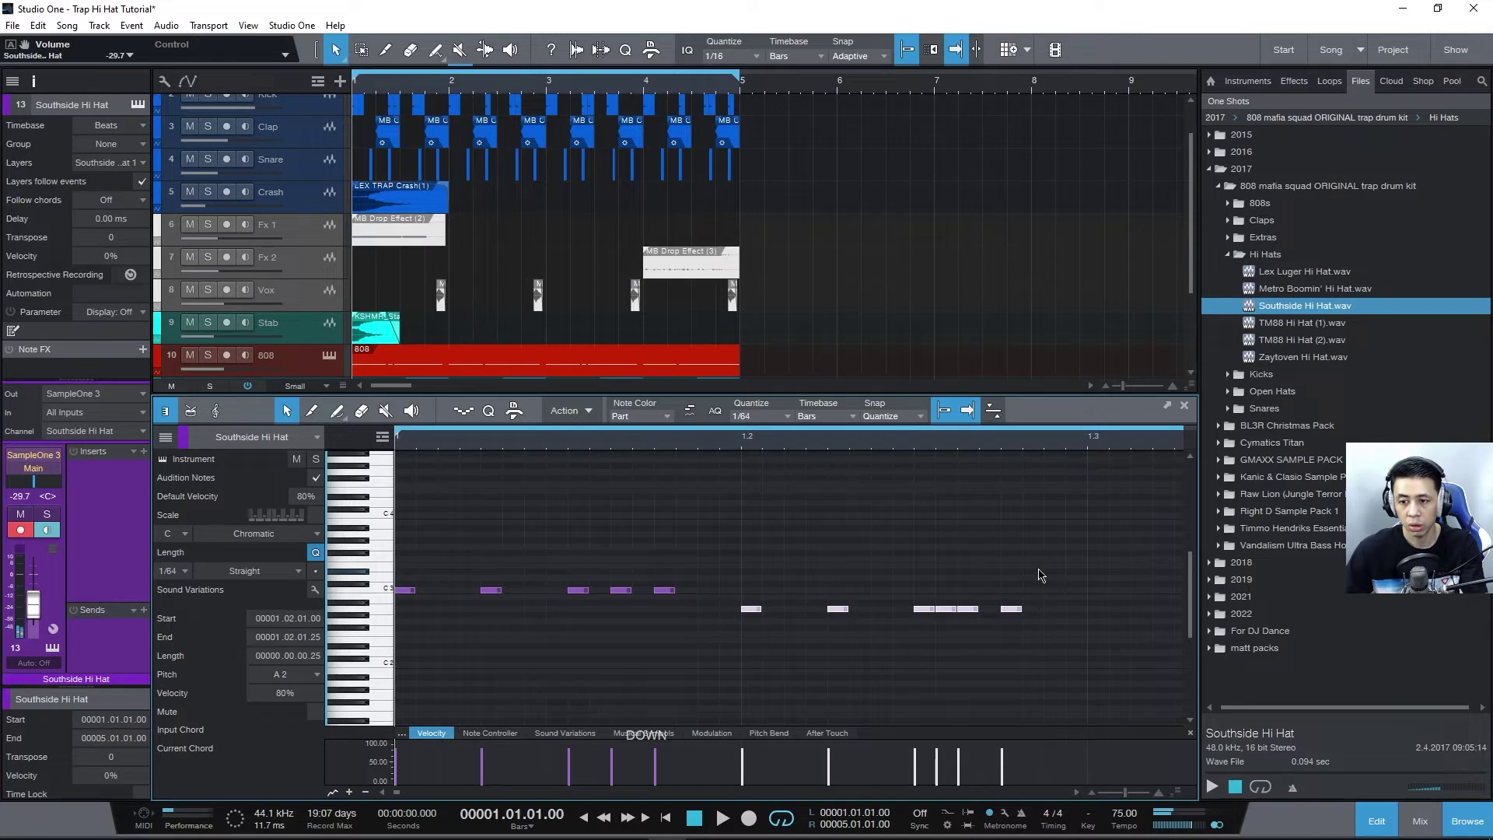
key("space")
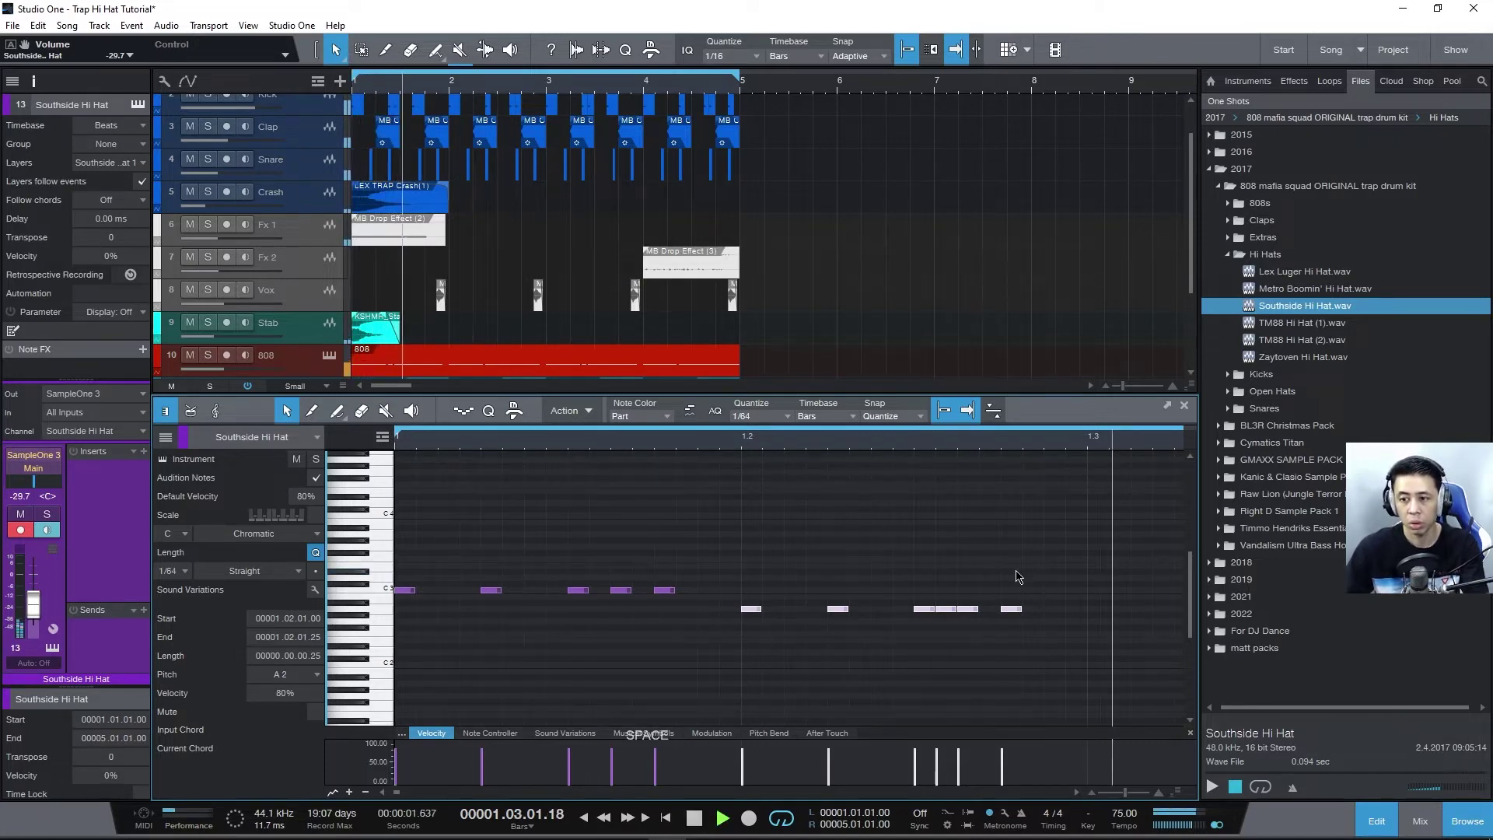
key("space")
key("space")
Repeat the first beat's C 3 hi-hat pattern at beat 3 and delete the surplus notes at beat 4
scroll(996, 584, "down", 3)
key("space")
left_click_drag(650, 550, 399, 620)
key("d")
left_click_drag(1007, 581, 1047, 650)
key("Delete")
key("space")
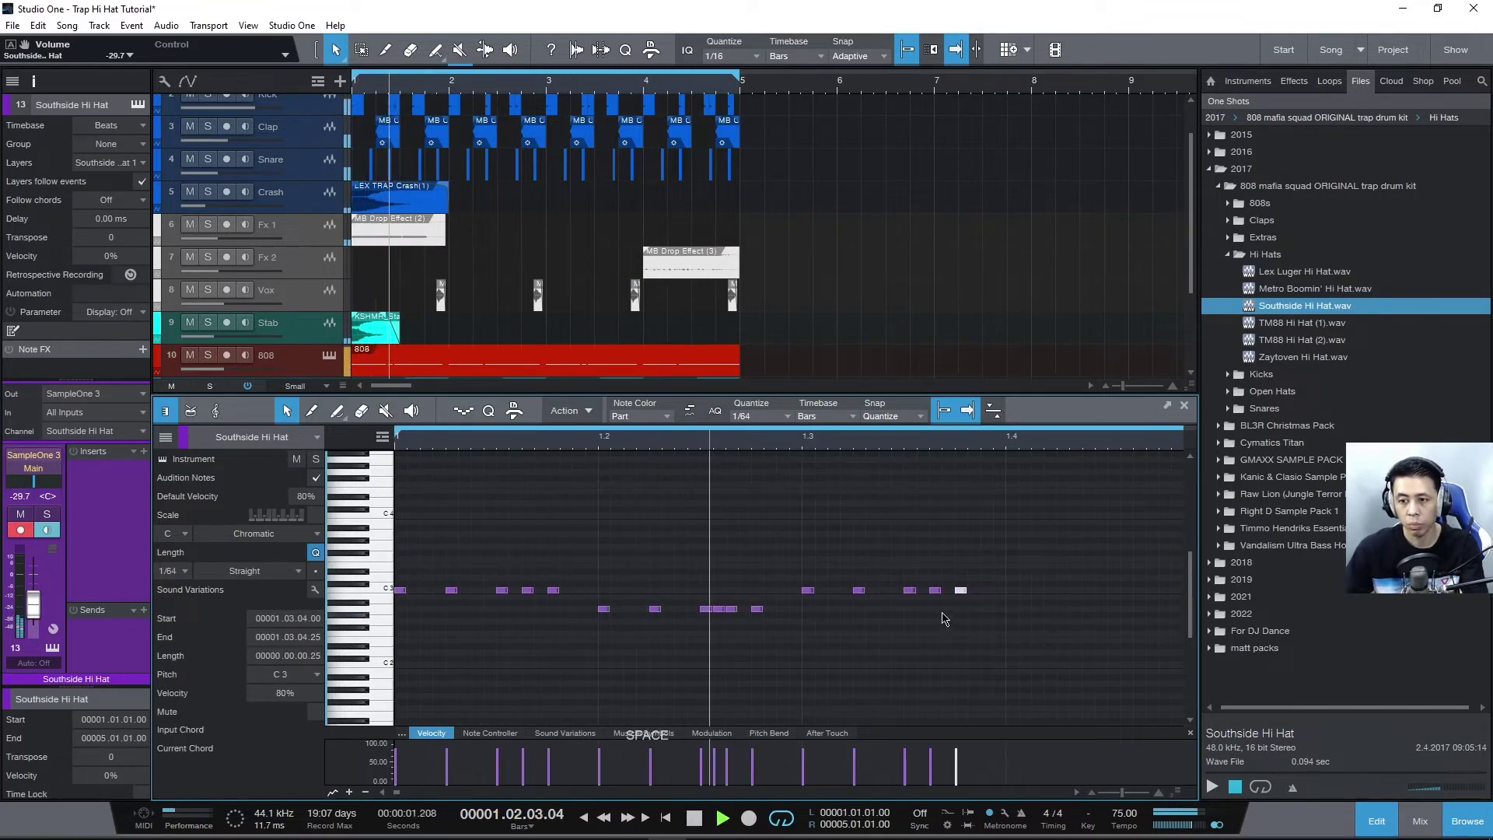
key("space")
Raise the last four notes of beat 2 by one semitone to A# 2 and play the pattern
left_click_drag(797, 622, 688, 601)
key("Up")
key("space")
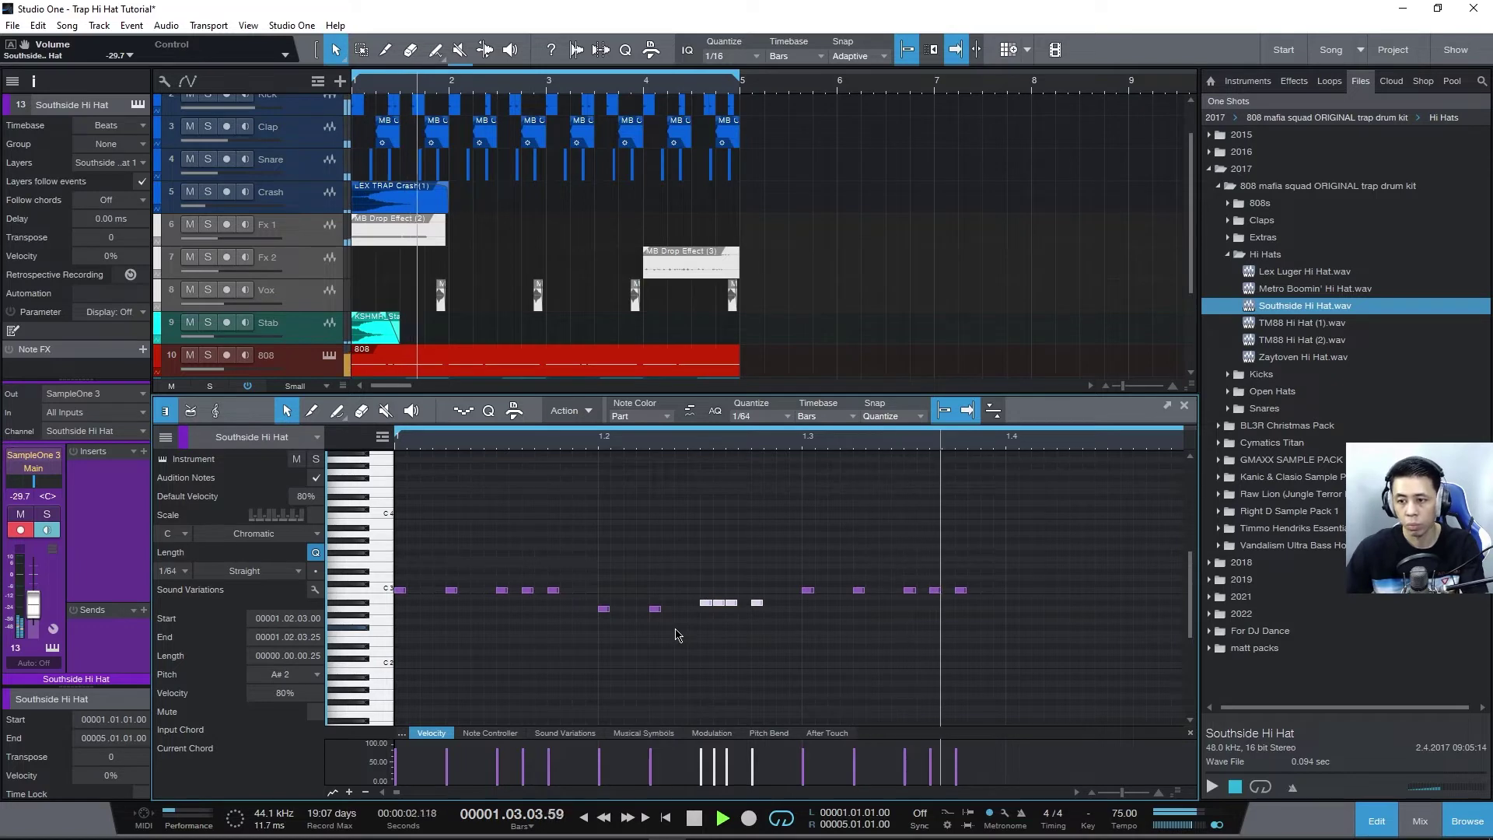
key("space")
key("space")
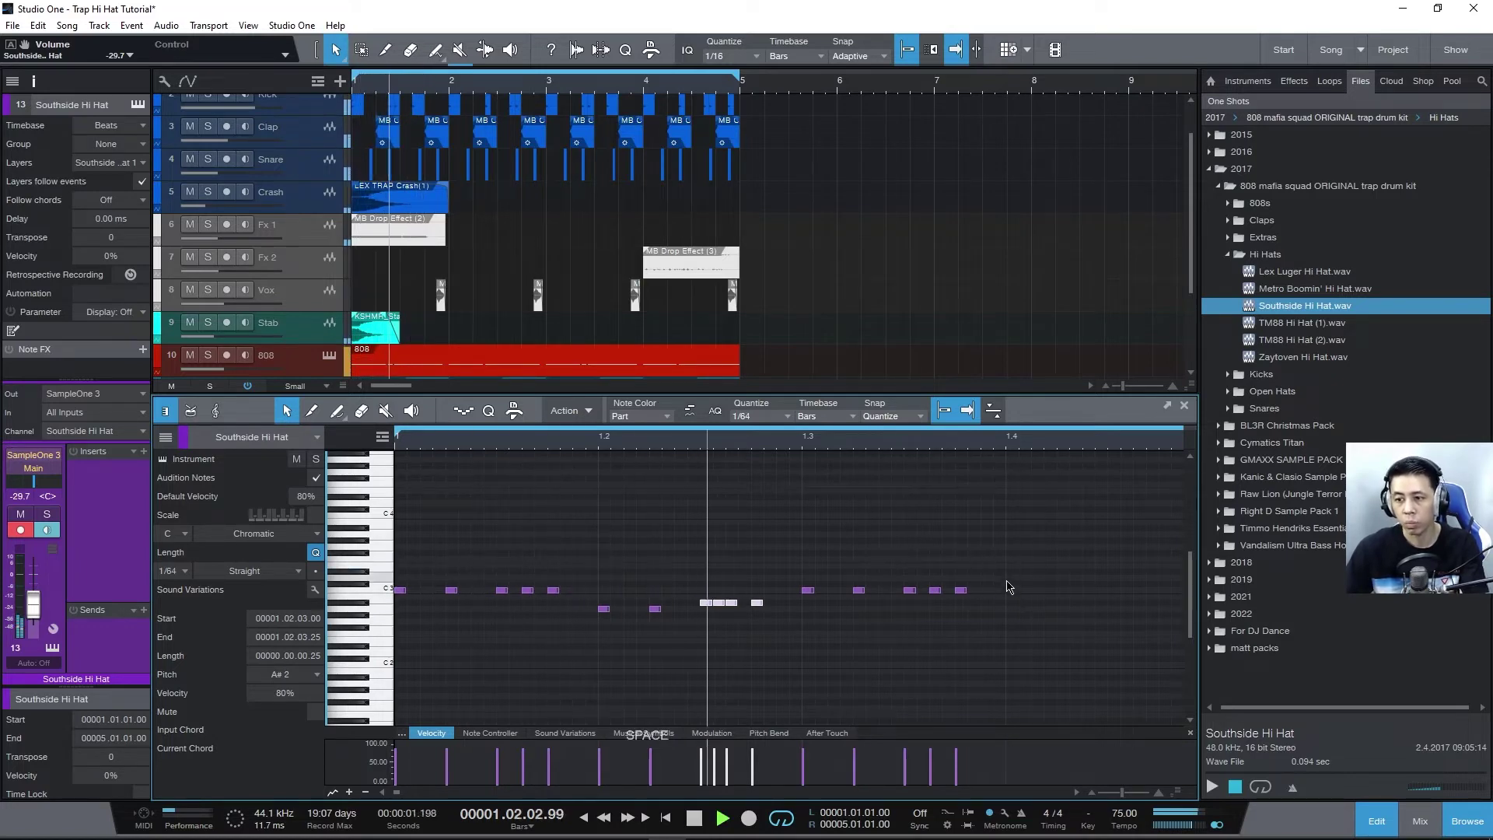
Fill beat 4 with C 3 hi-hats starting at 1.4.1.00 by duplicating the five-note pattern of beat 3
double_click(1009, 589)
key("space")
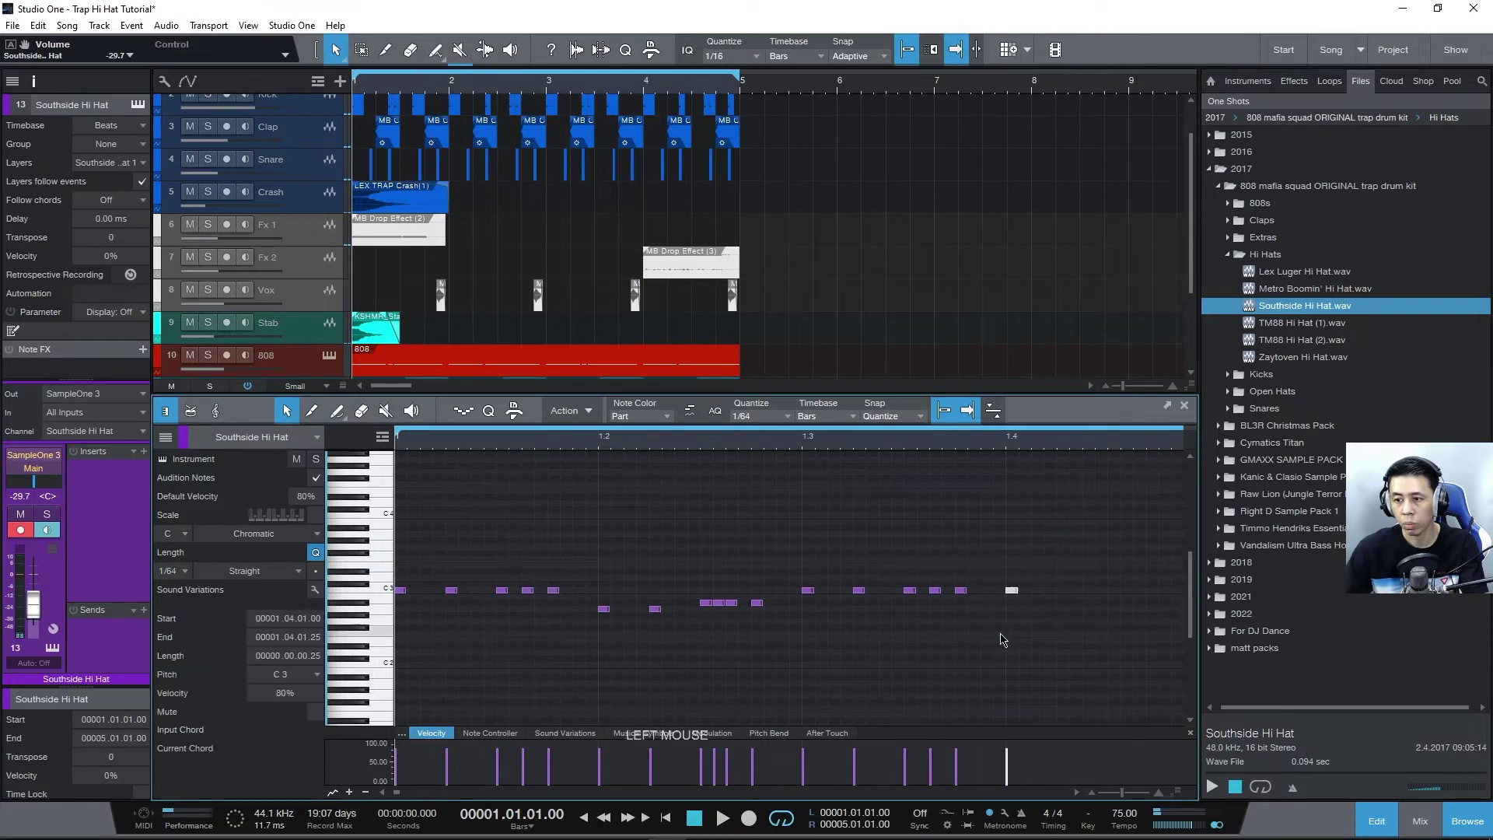
left_click_drag(1007, 562, 789, 617)
key("ctrl+d")
key("space")
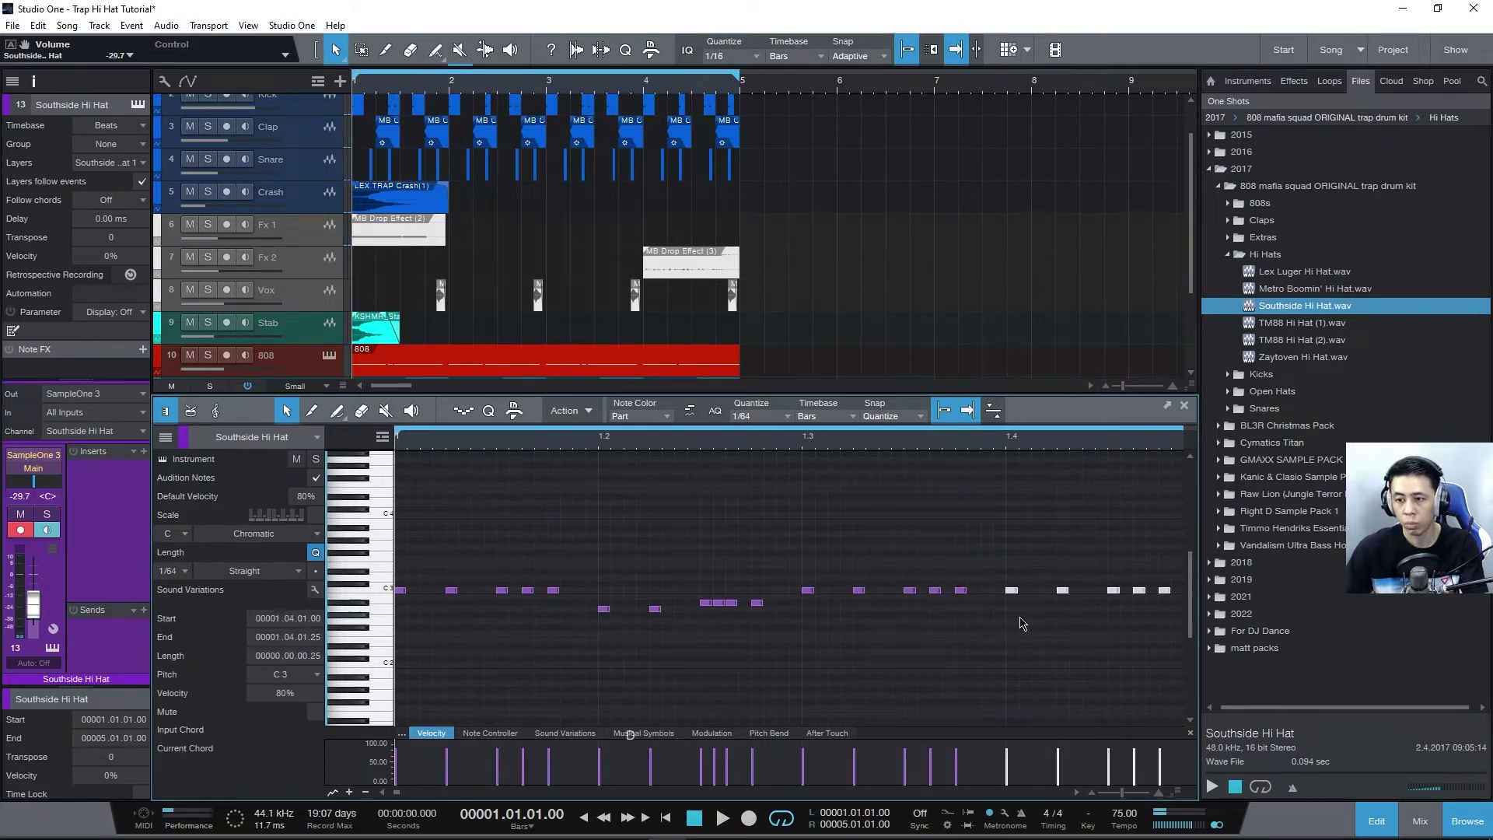
Add an extra C 3 hi-hat note at 1.4.3.25
left_click_drag(398, 792, 399, 792)
key("space")
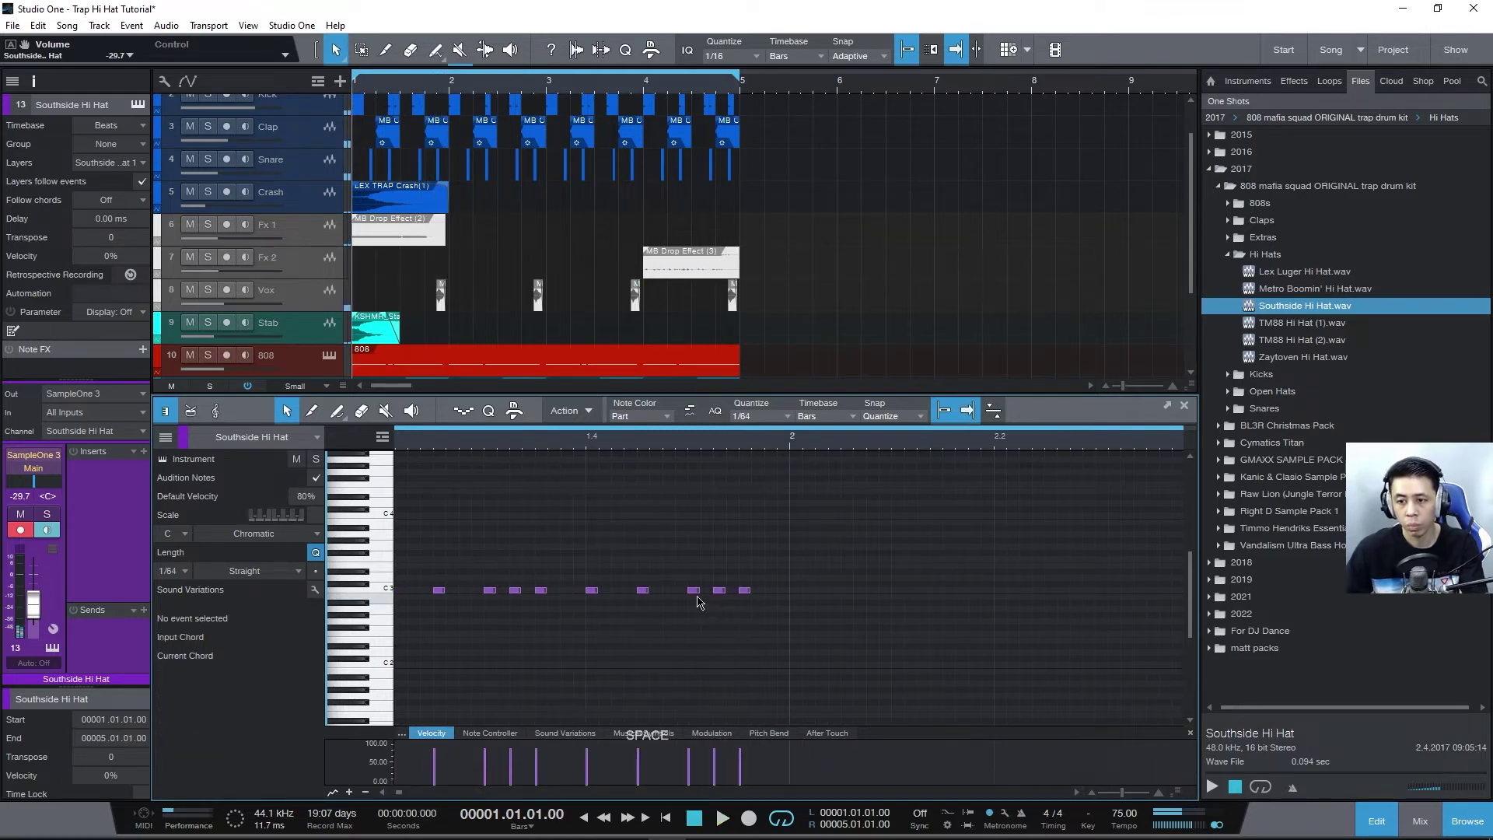
left_click(706, 592)
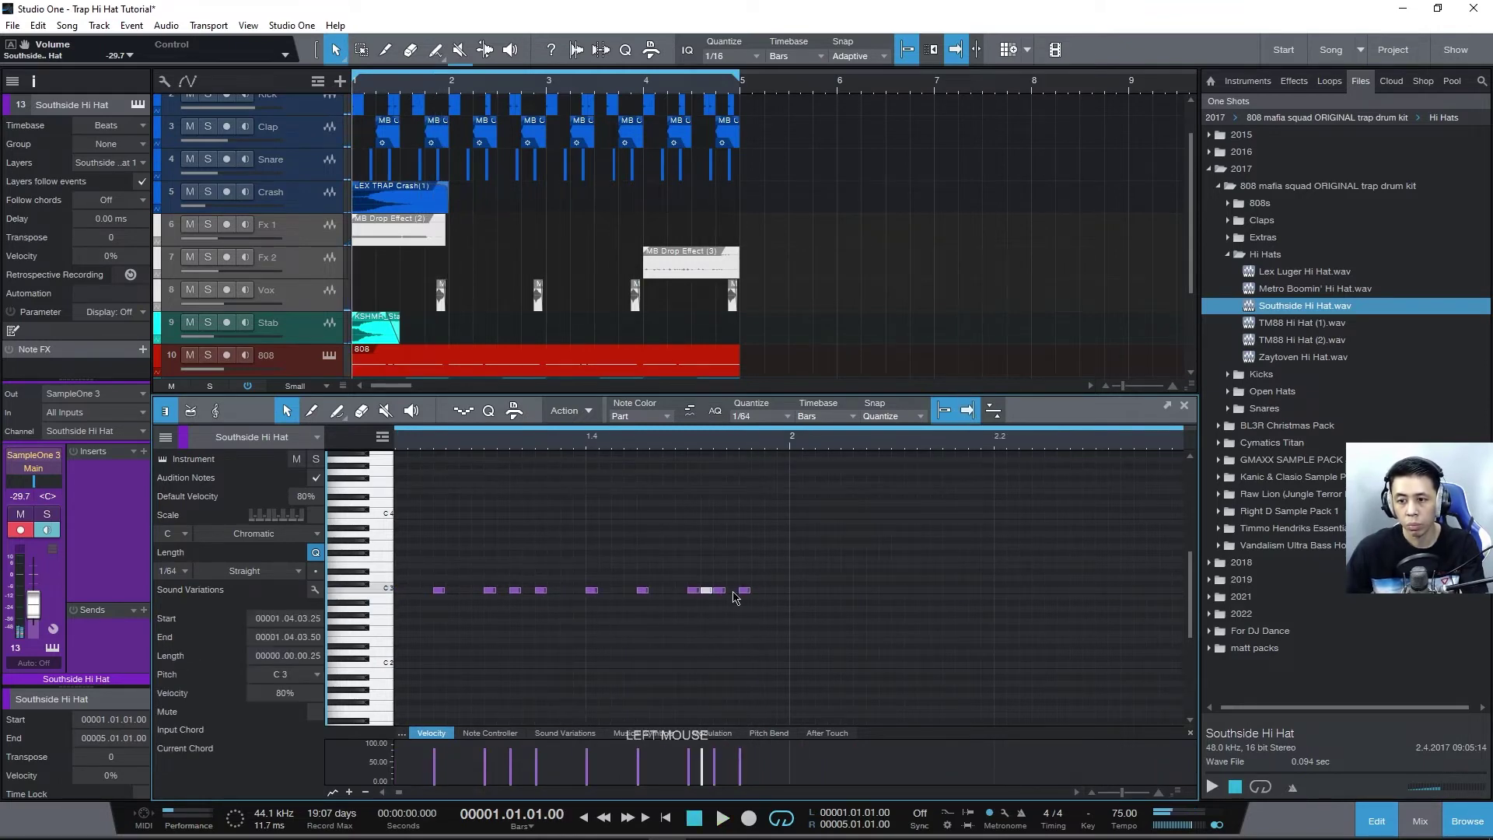
Add an extra C 3 hi-hat note at 1.4.3.75 and play the pattern
left_click(733, 590)
key("space")
scroll(1002, 625, "up", 2, "ctrl+shift")
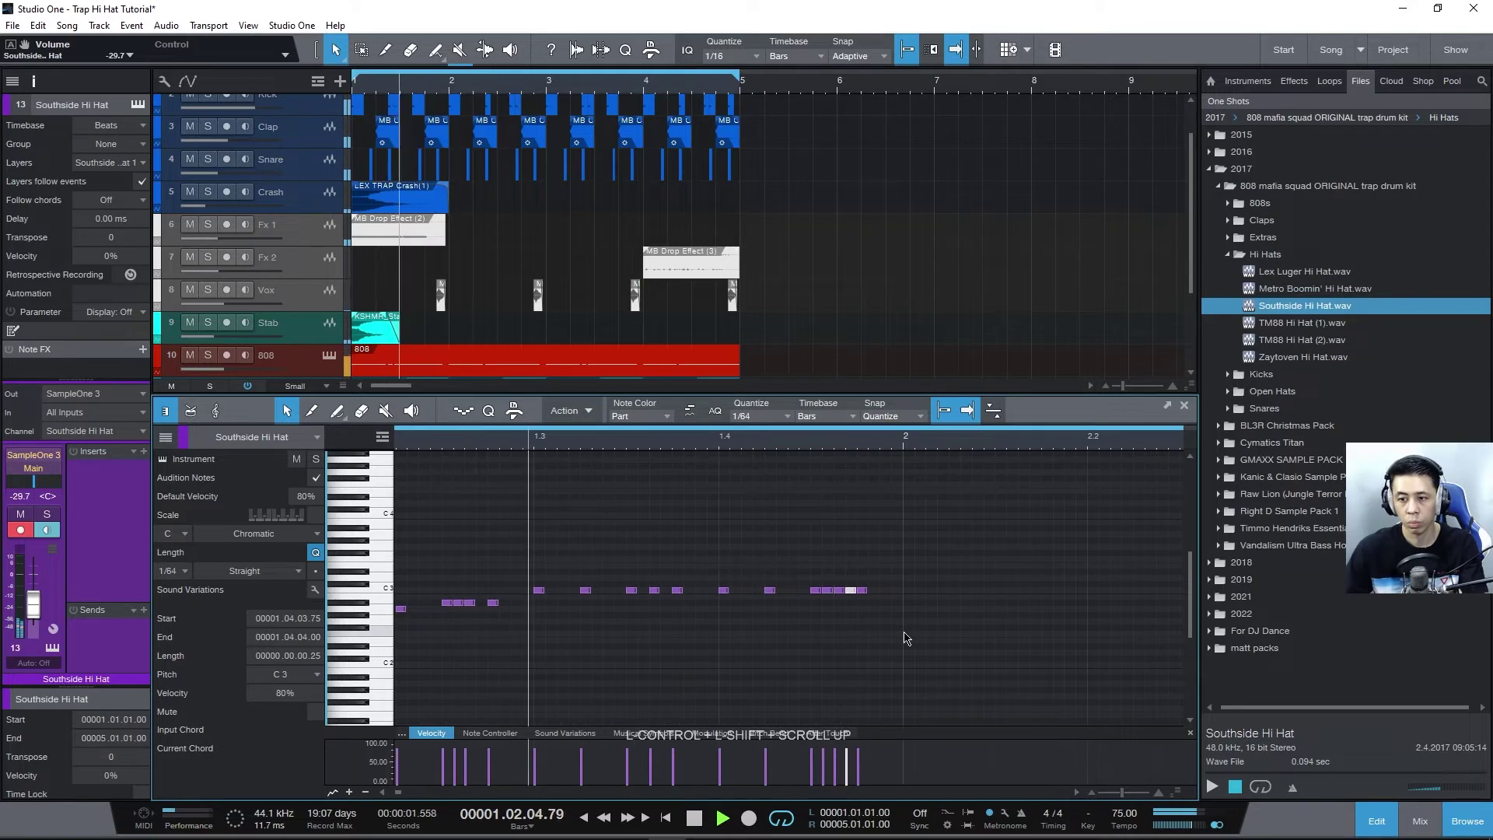
scroll(902, 629, "up", 2, "ctrl+shift")
key("space")
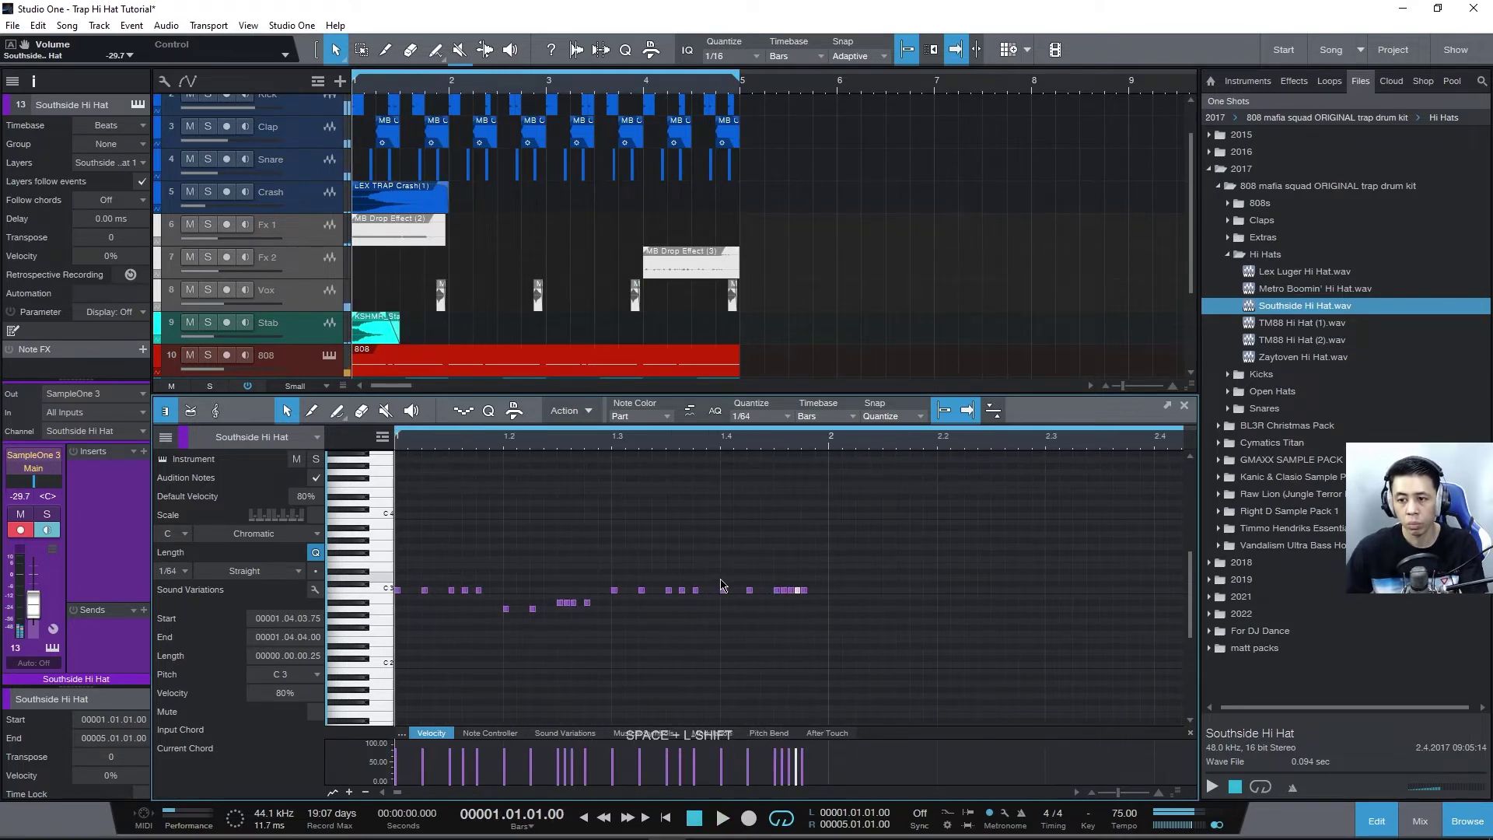
Lower all the hi-hat notes of bar 1's beat 4 by three semitones to A 2 and play them
scroll(858, 586, "down", 2, "ctrl+shift")
left_click_drag(649, 576, 856, 620)
key("Down")
key("Down")
key("Down")
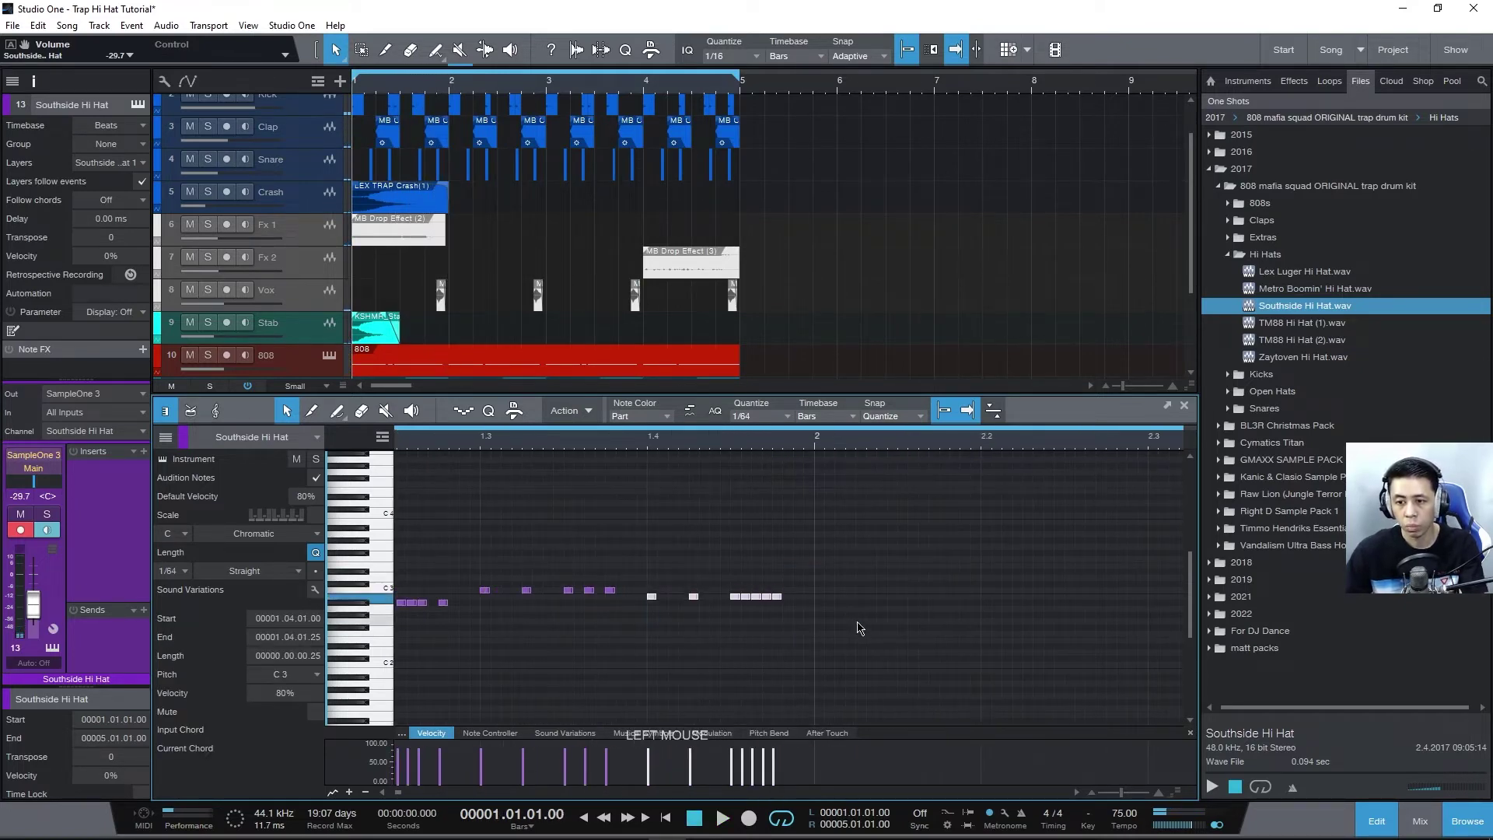
key("space")
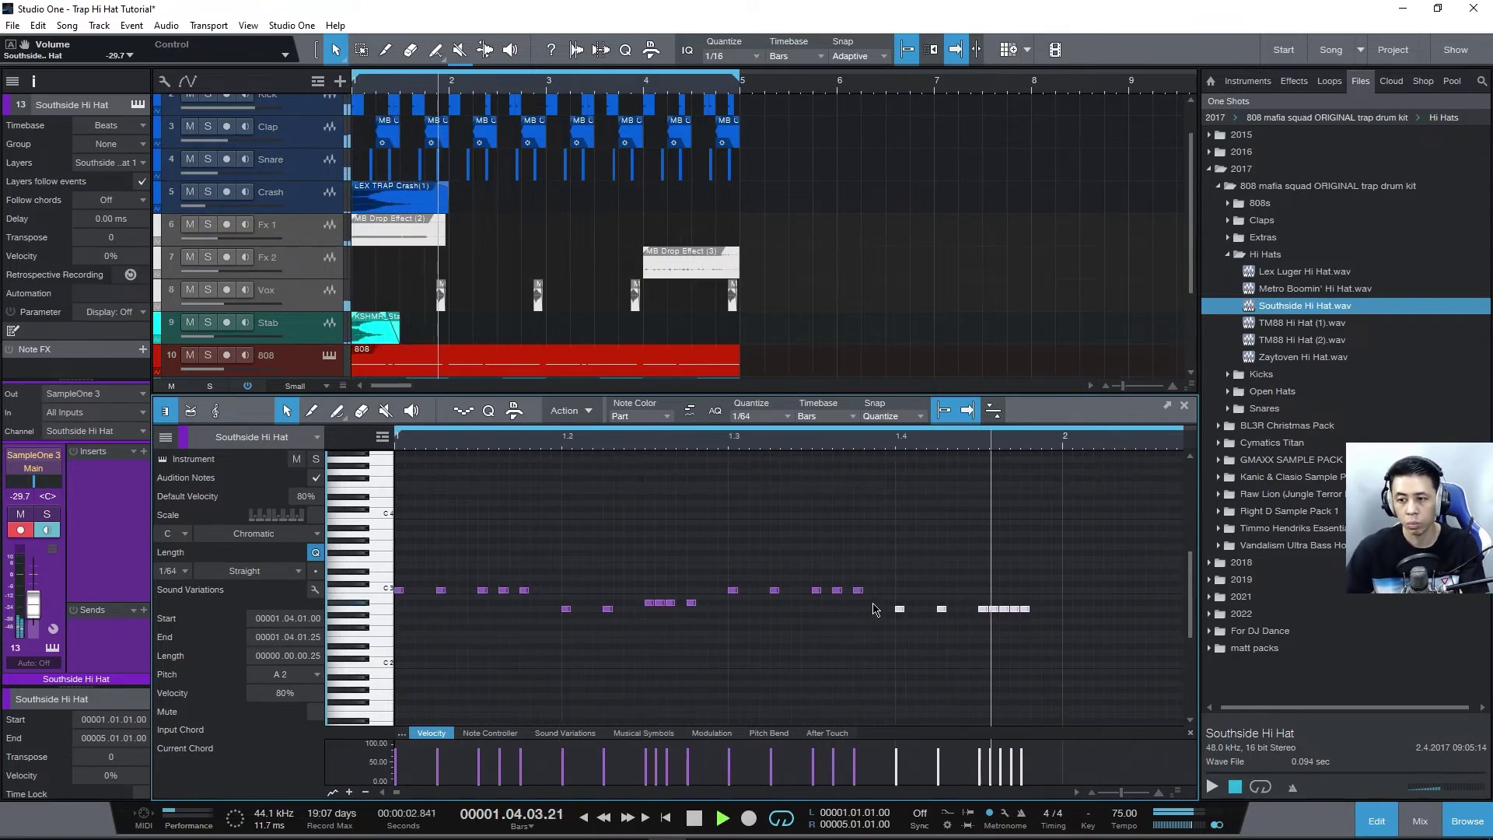
key("space")
Raise the roll starting at 1.4.3.00 by two semitones to B 2 and play the pattern
left_click_drag(978, 581, 1090, 652)
key("Up")
key("Up")
key("space")
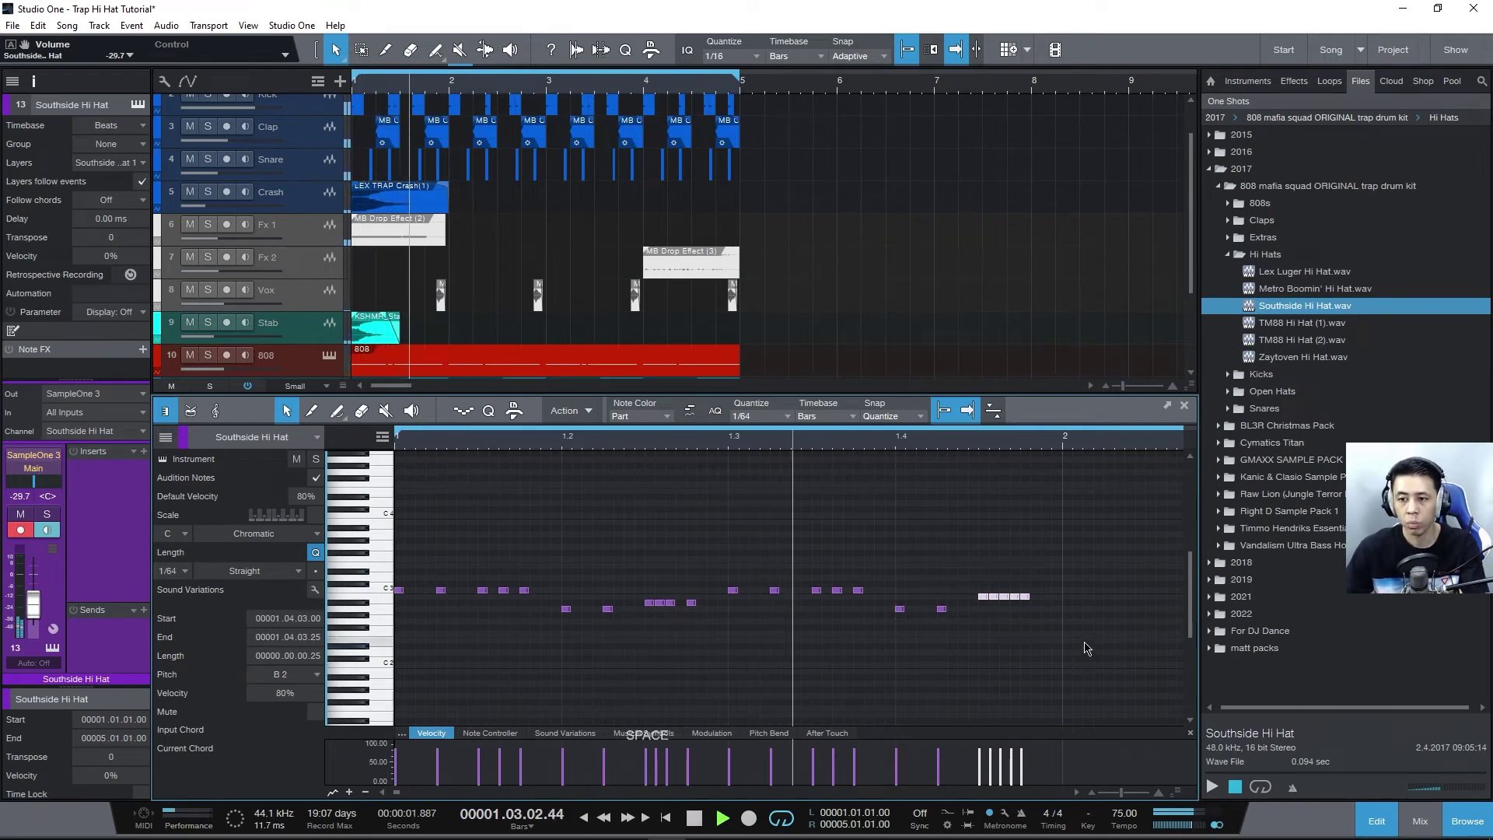
key("space")
key("space")
Duplicate all hi-hat notes of bar 1 into bar 2, play both bars and deselect the notes
left_click_drag(1083, 550, 290, 675)
key("d")
scroll(809, 627, "down", 3)
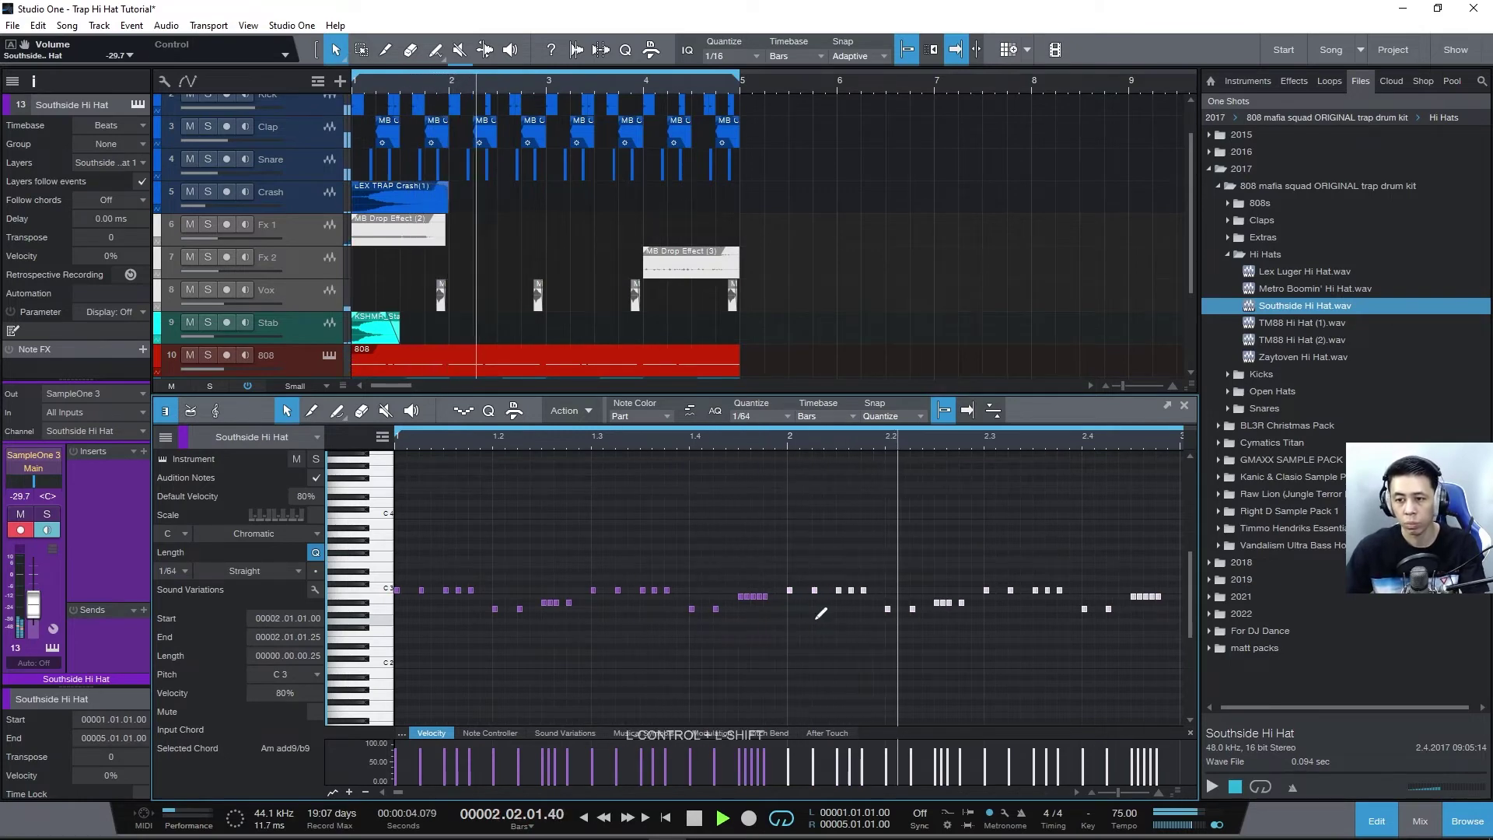
scroll(855, 614, "up", 2)
scroll(895, 611, "down", 2)
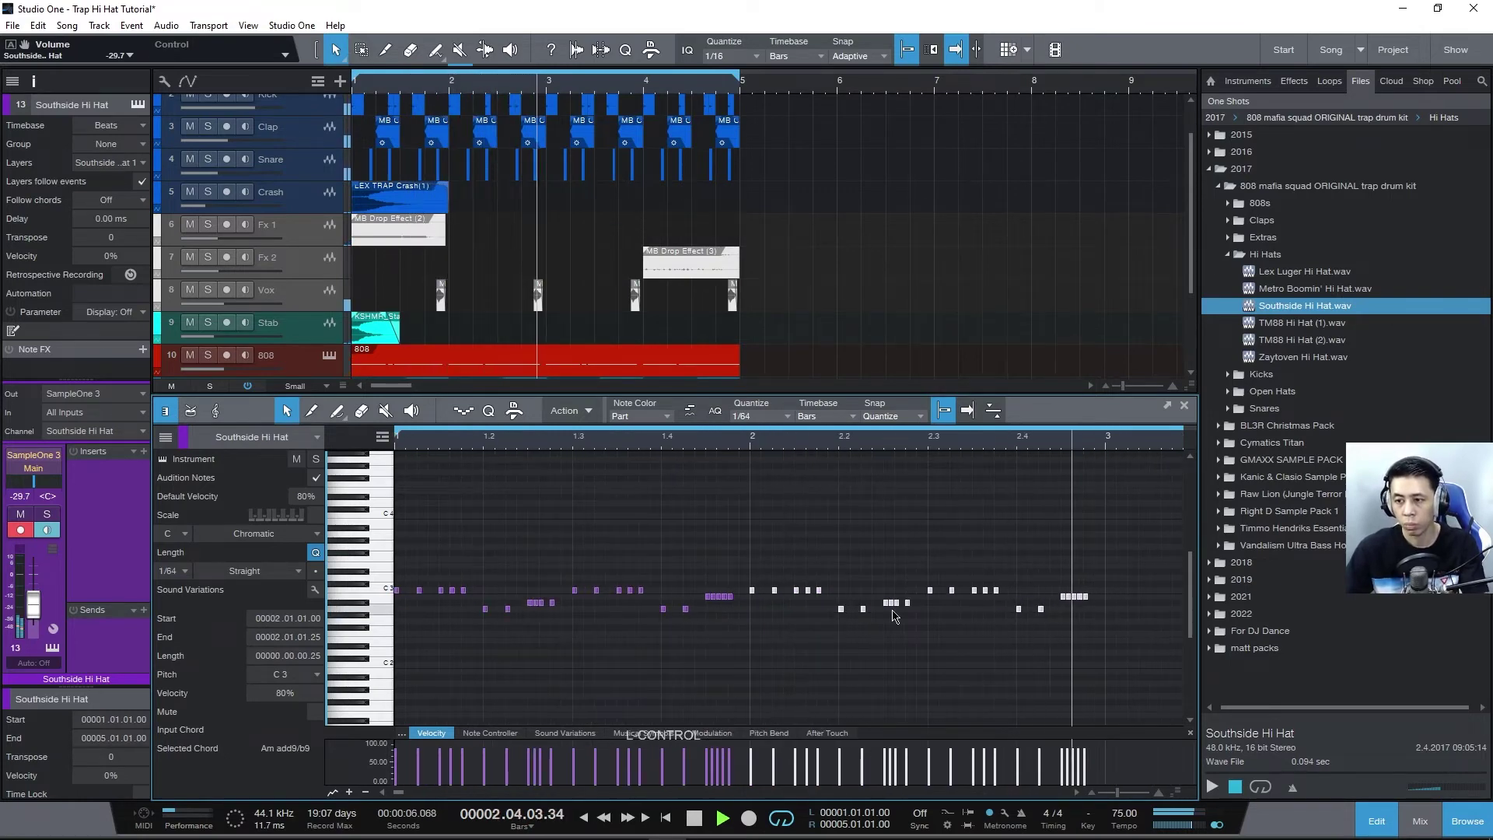
key("space")
key("space")
scroll(856, 603, "down", 1)
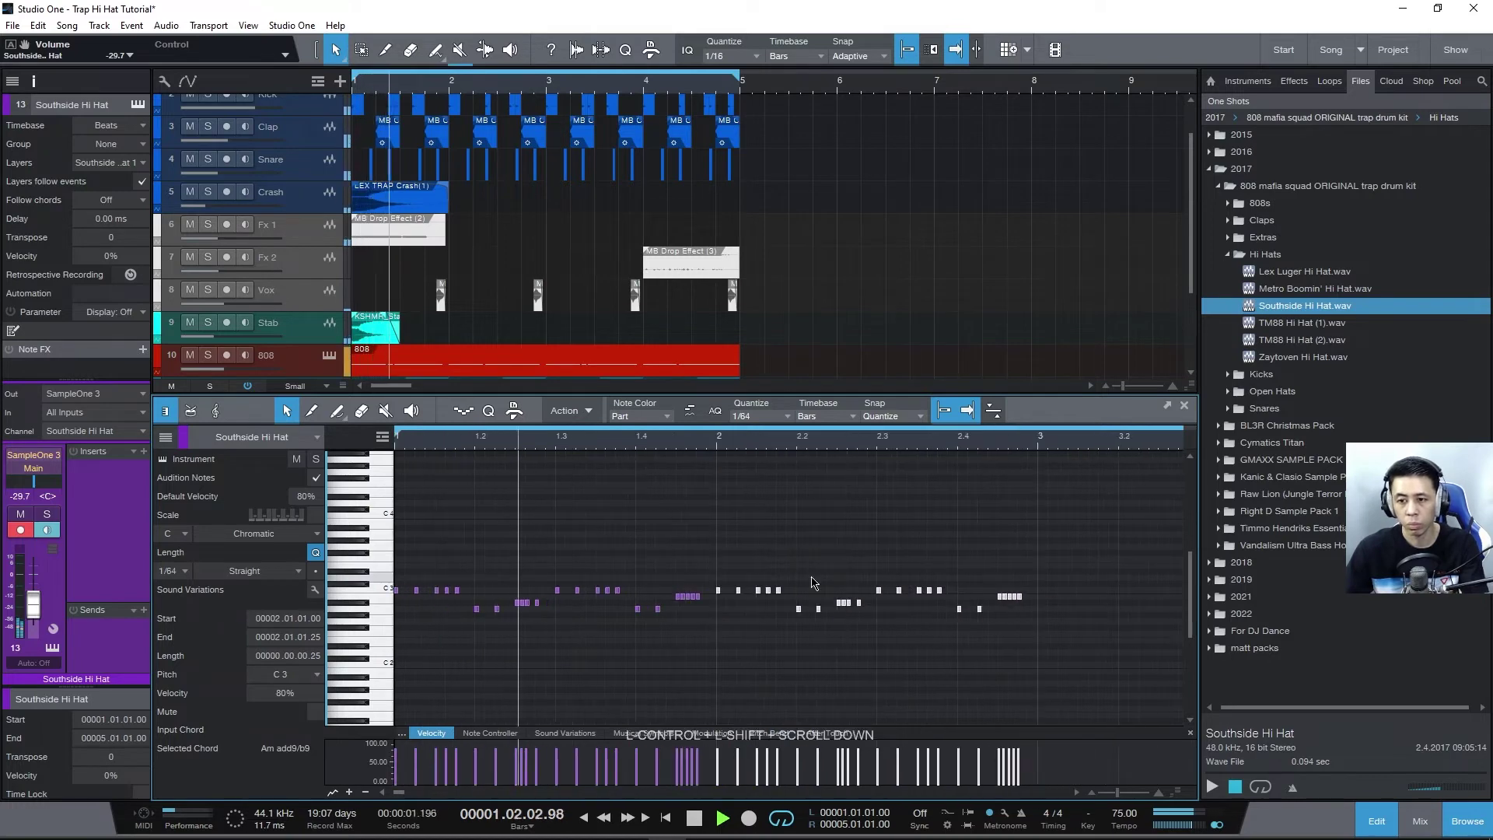
left_click(754, 622)
Extend the roll at the end of bar 2 with a B 2 note at 2.4.4.25 and play it
scroll(754, 622, "up", 2, "ctrl+shift")
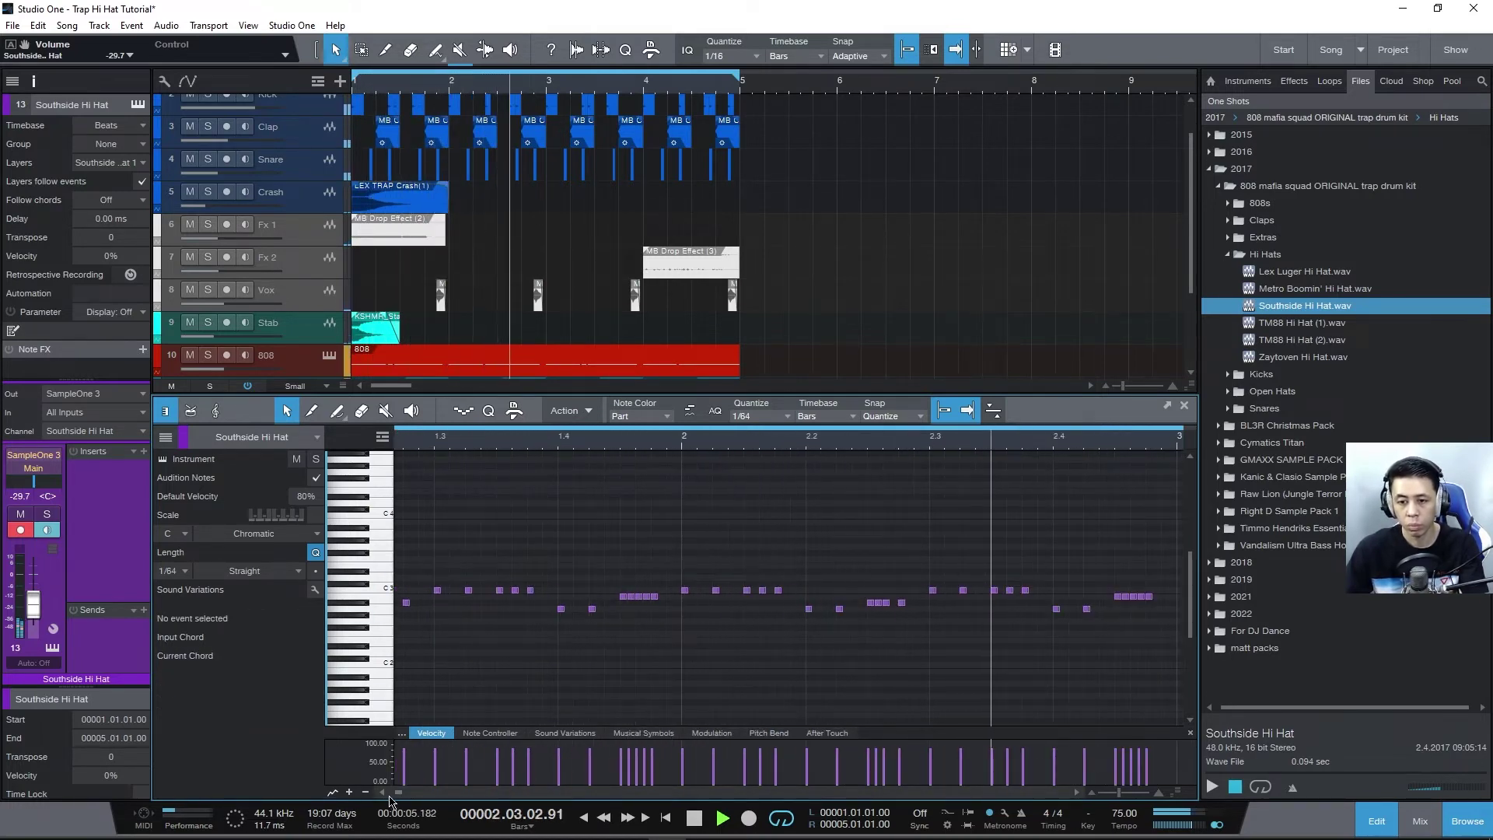
left_click_drag(400, 793, 395, 797)
key("space")
scroll(869, 662, "up", 2, "ctrl+shift")
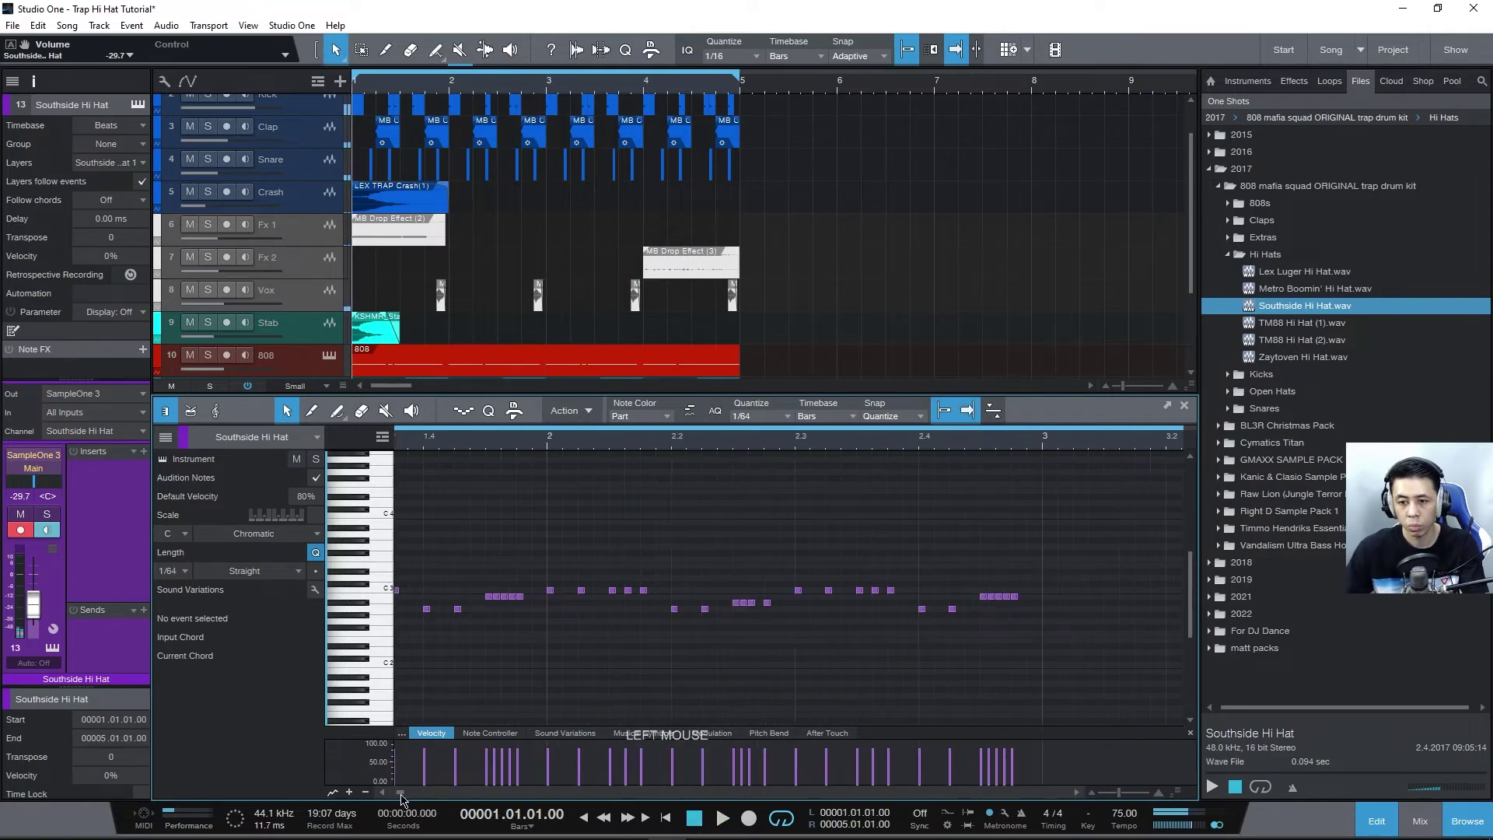
scroll(823, 618, "up", 2, "ctrl+shift")
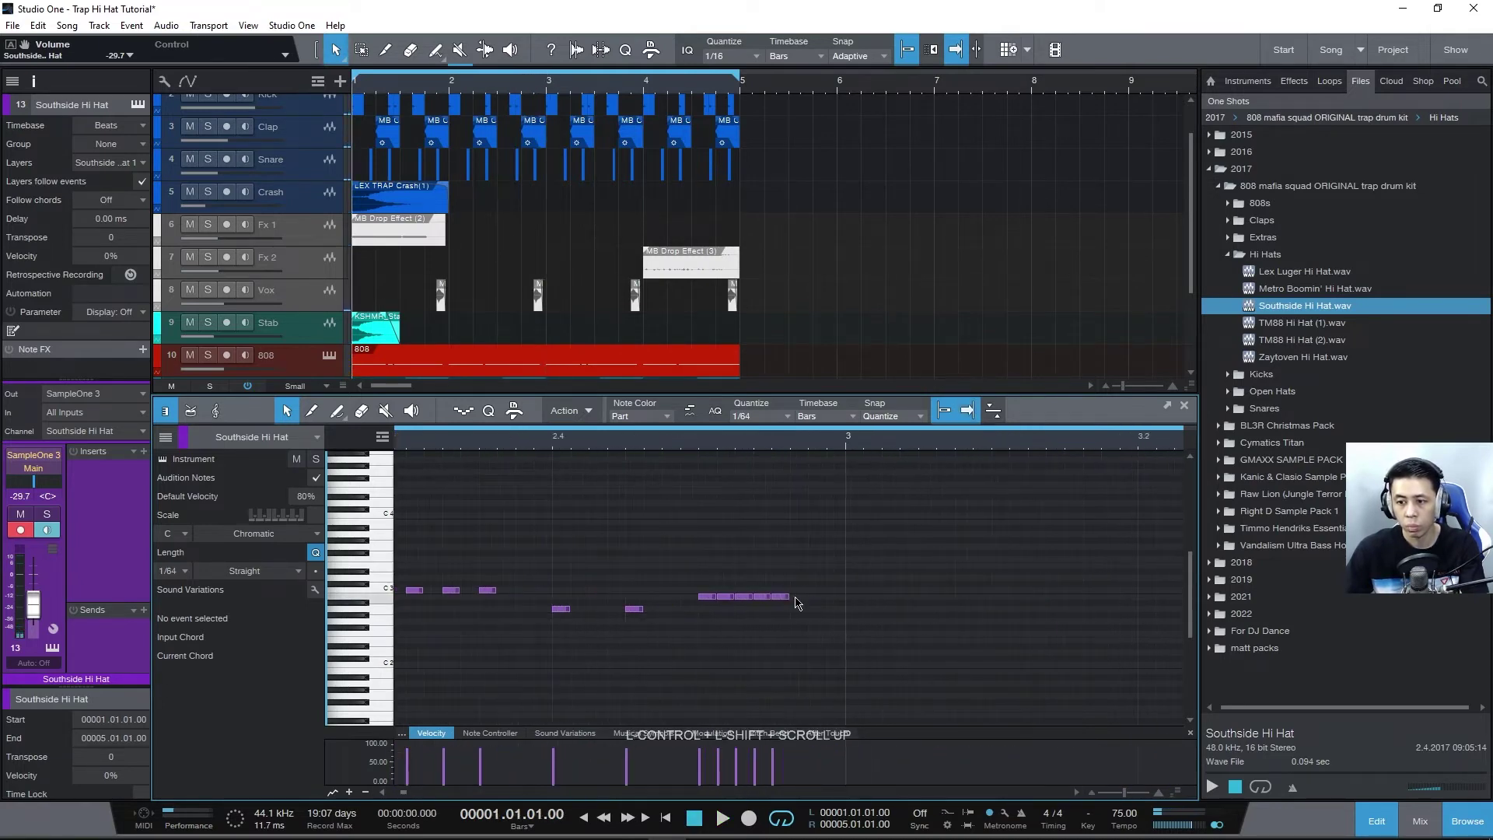
left_click(785, 596)
key("space")
scroll(797, 637, "down", 4, "ctrl+shift")
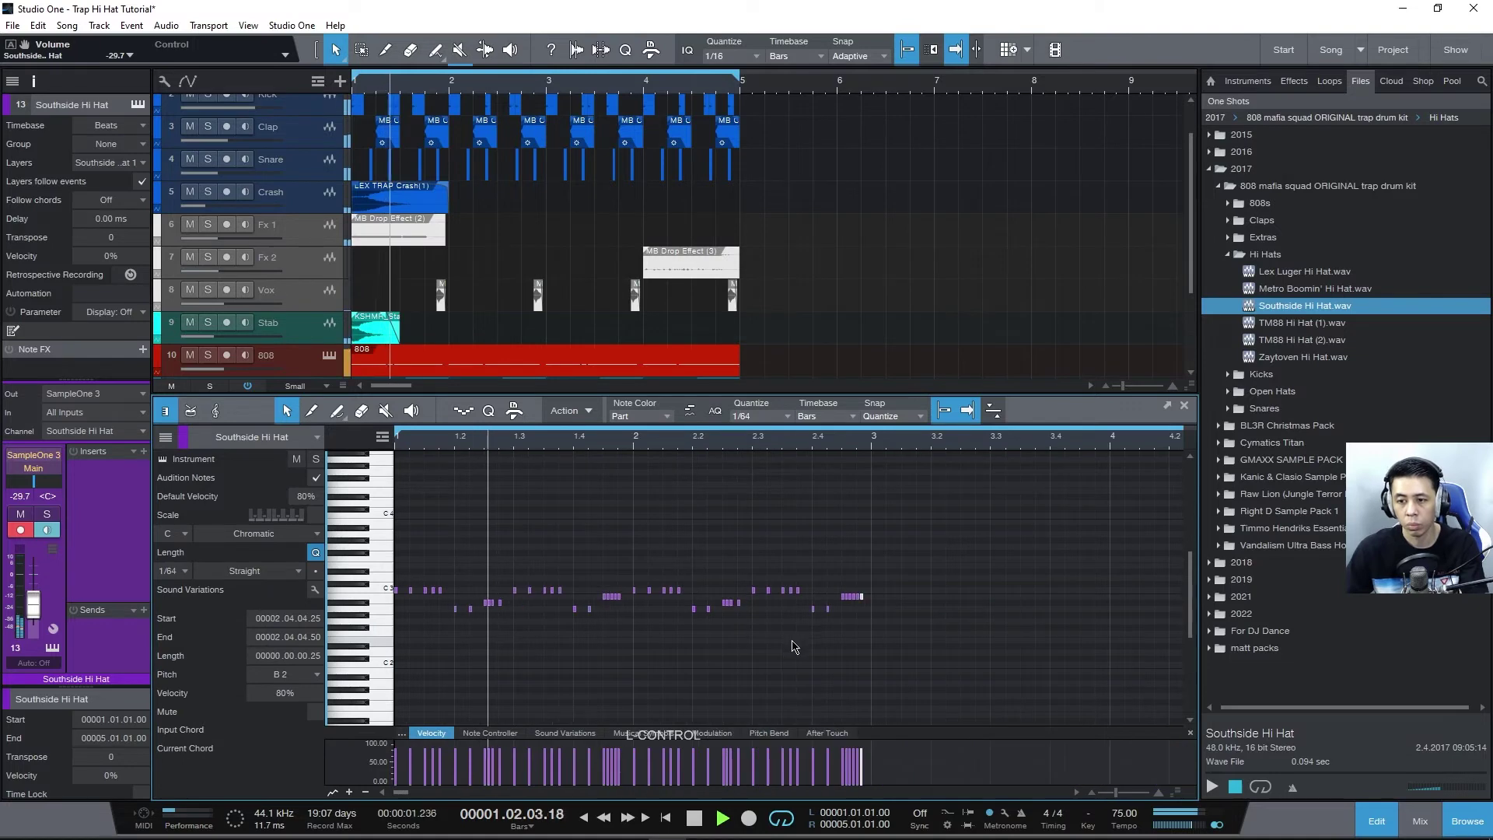
scroll(791, 636, "up", 2, "ctrl+shift")
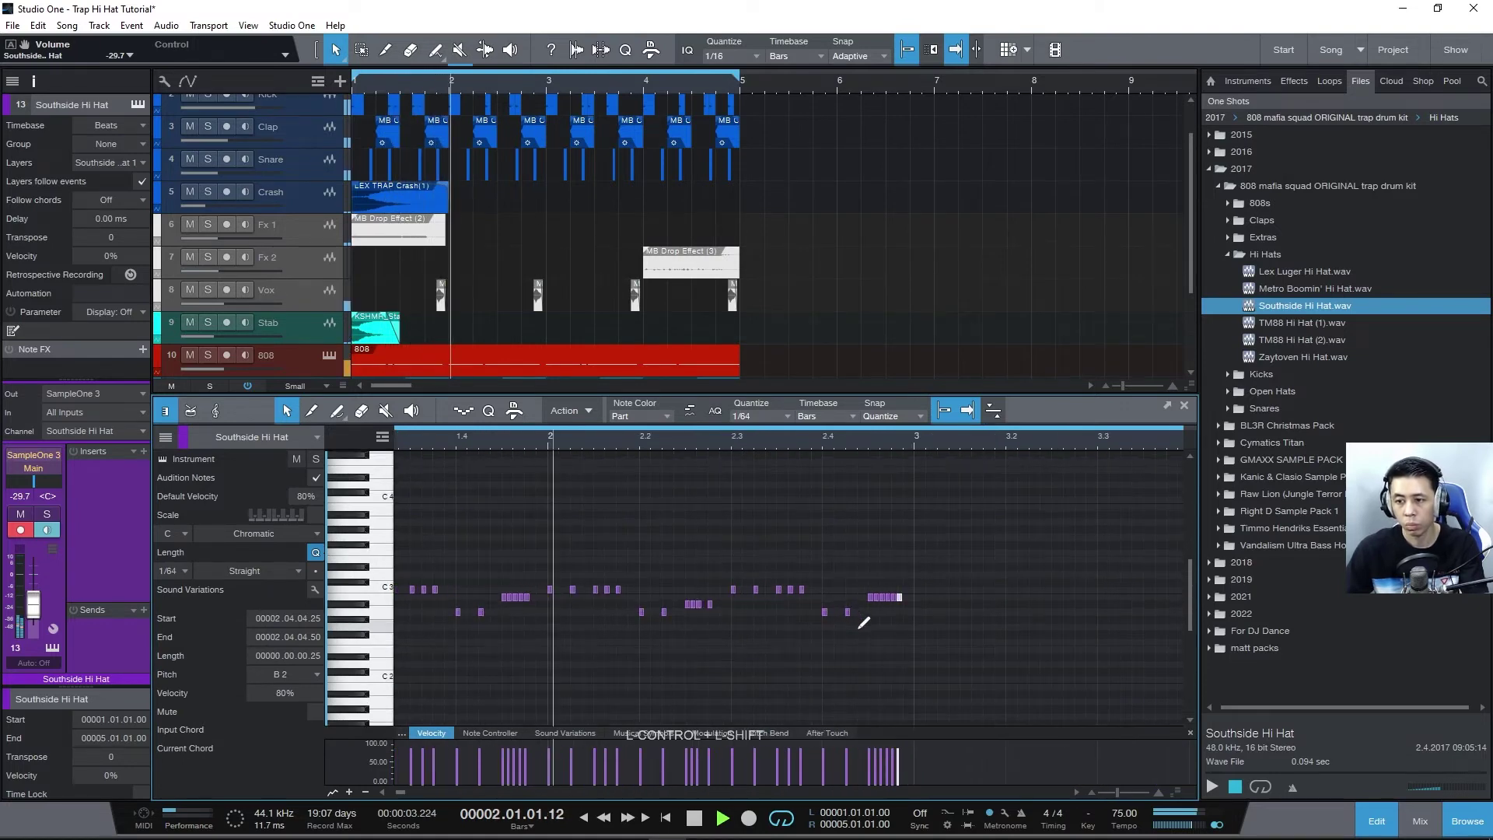
scroll(870, 616, "up", 3, "ctrl+shift")
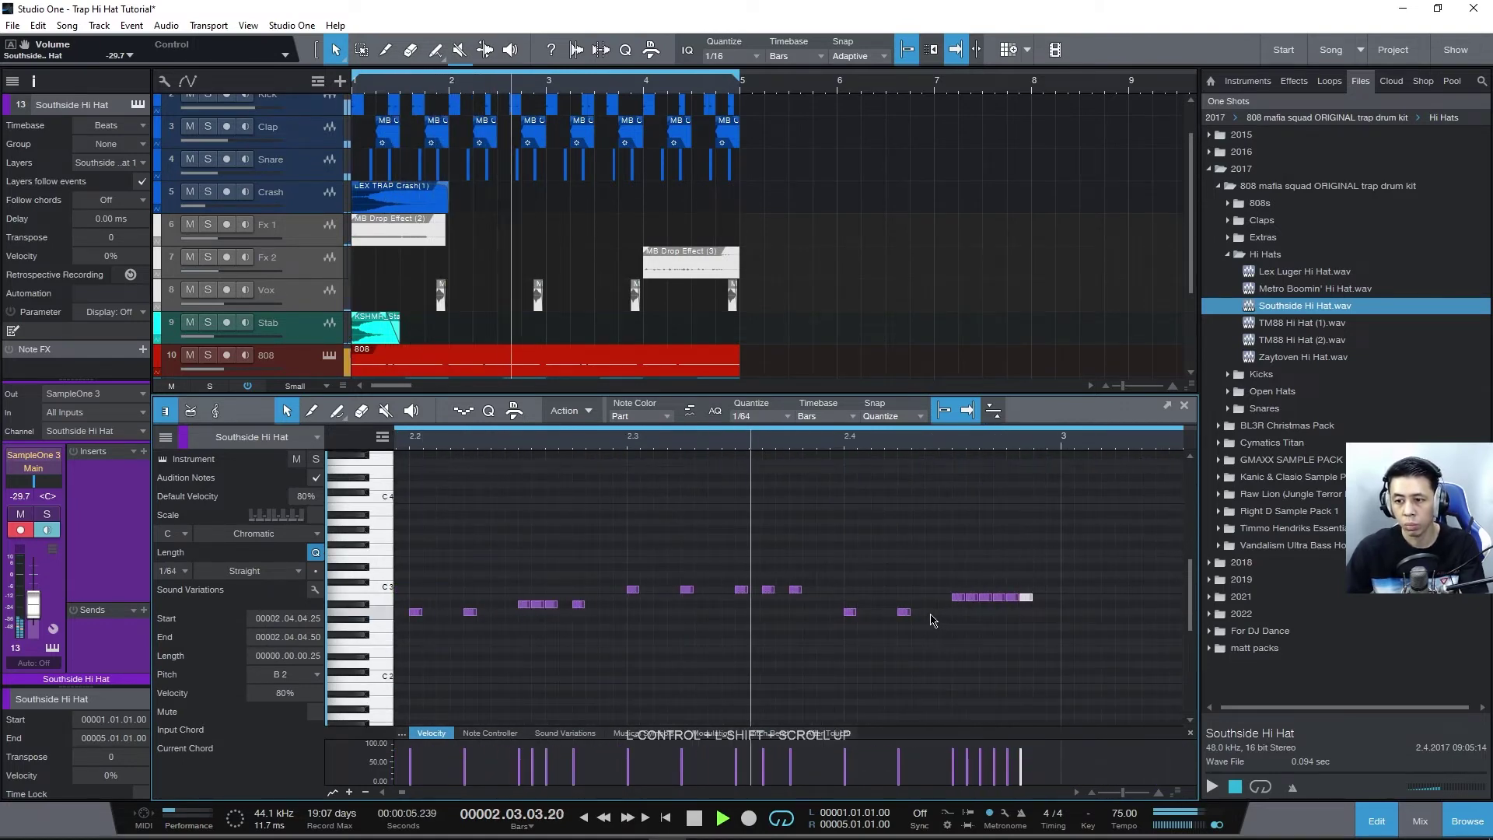
key("space")
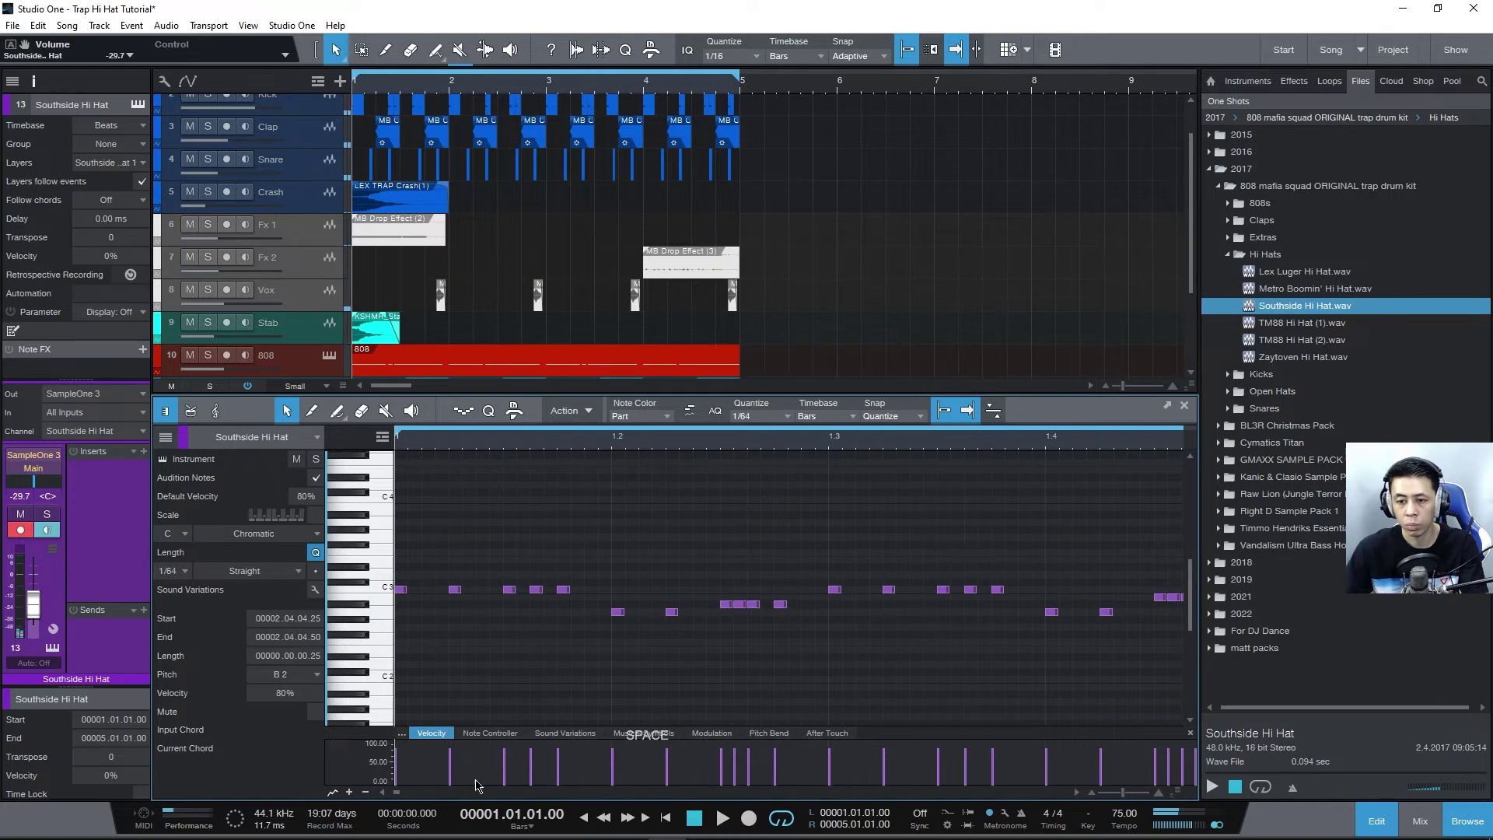
Try an extra A 2 hi-hat note at 2.4.2.50, play the pattern and delete that note
left_click_drag(401, 795, 399, 818)
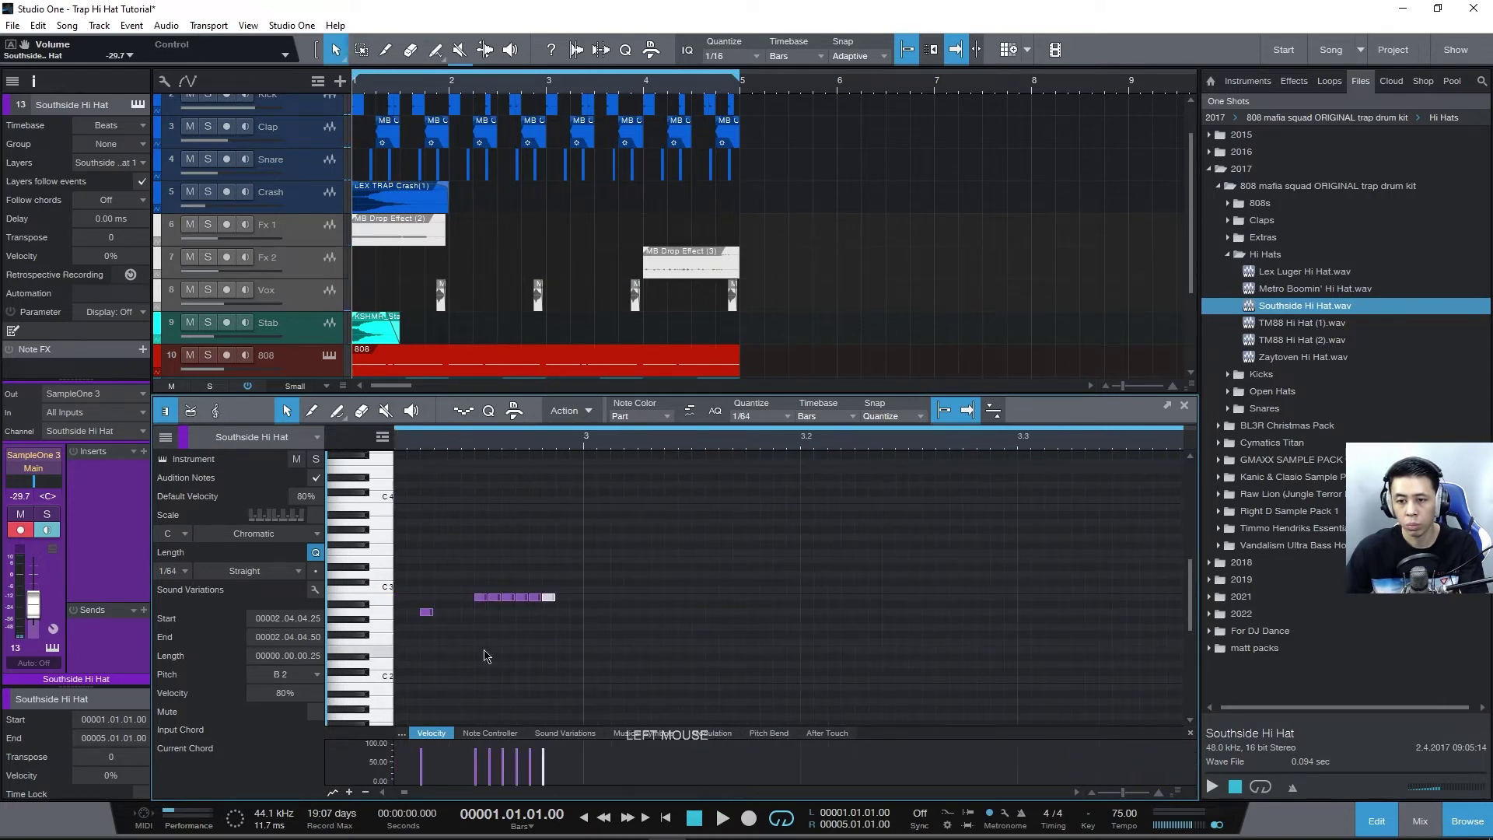
double_click(454, 612)
key("space")
scroll(785, 657, "down", 4)
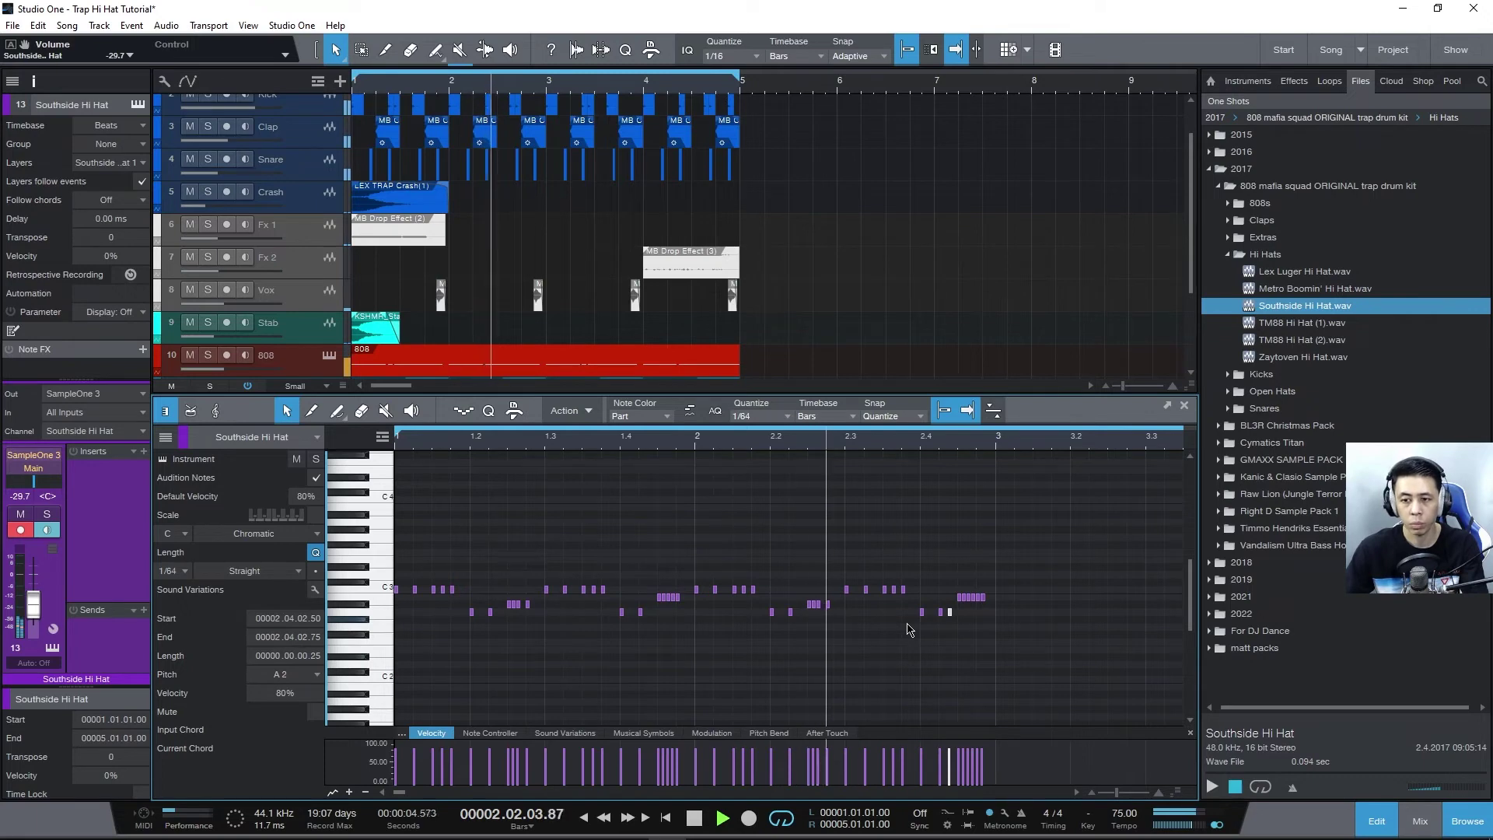
key("space")
left_click_drag(964, 627, 945, 612)
key("Delete")
Duplicate the hi-hat notes of bars 1 and 2 into bars 3 and 4, and save the song
left_click_drag(1038, 541, 389, 694)
key("d")
left_click(857, 646)
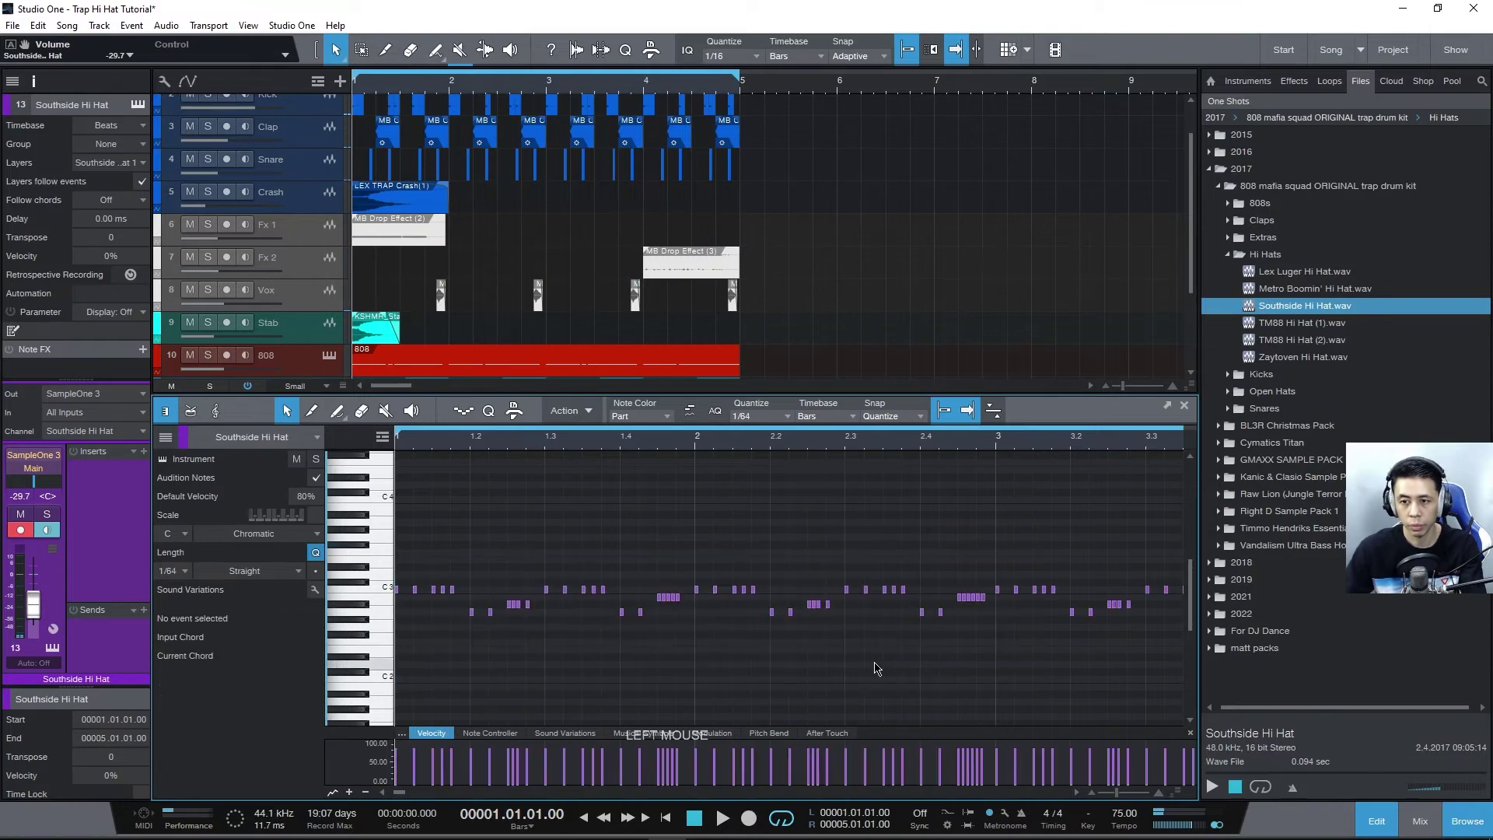
key("ctrl+s")
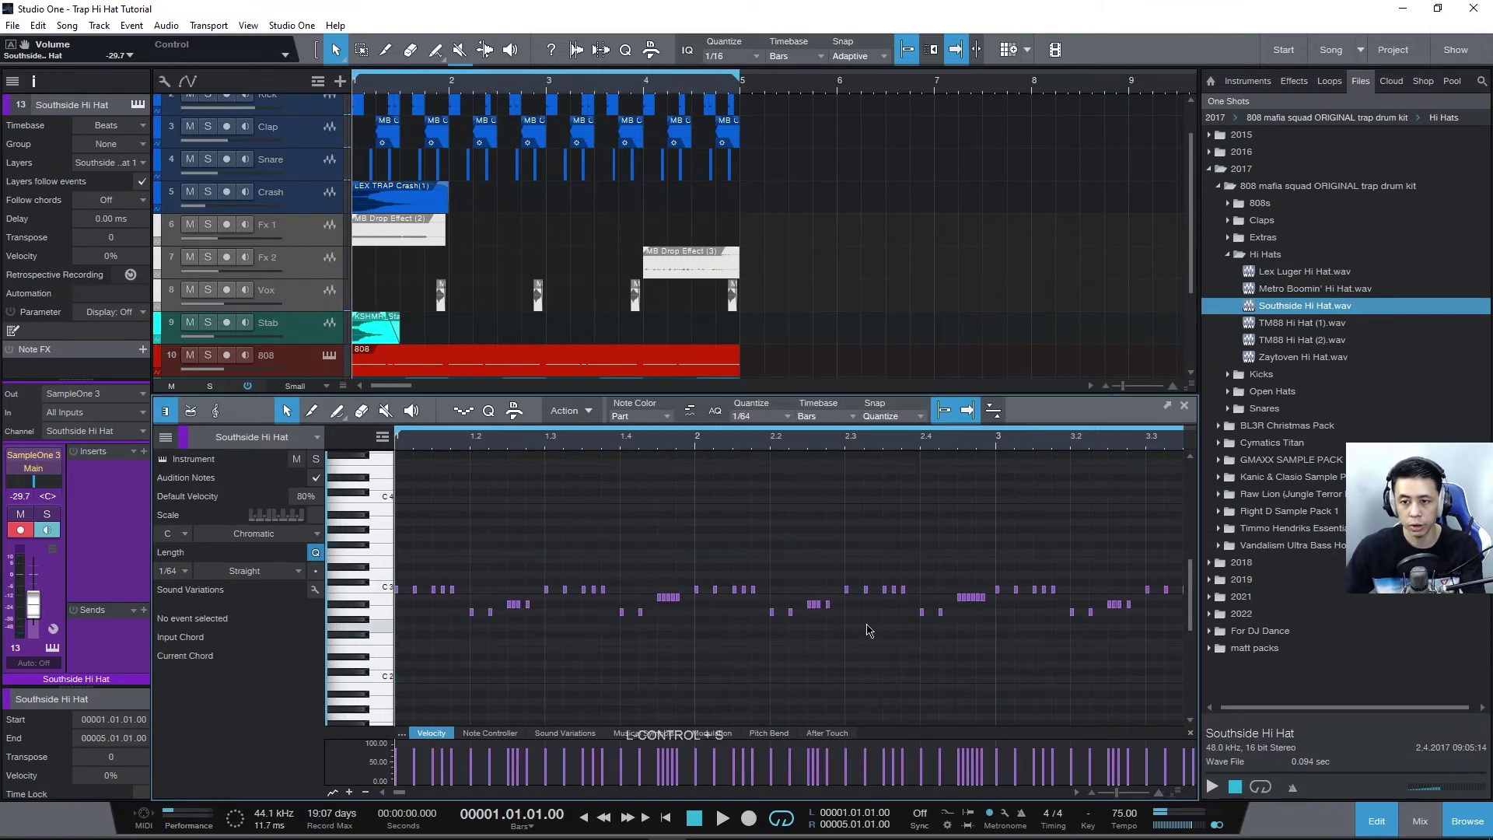
Show the full arrangement and play it, muting and unmuting the Southside Hi Hat track to compare
key("F3")
key("F3")
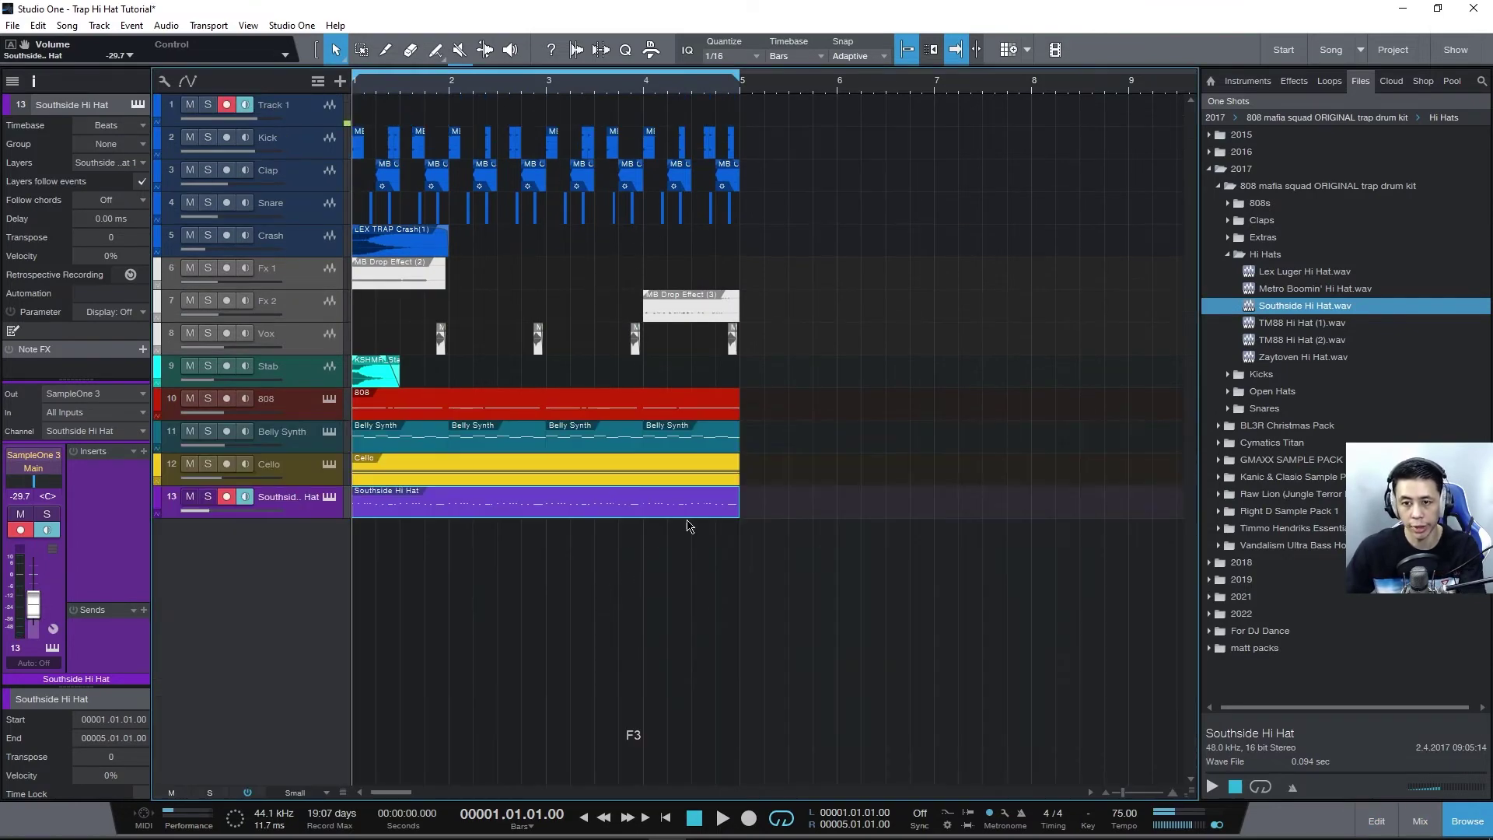
key("space")
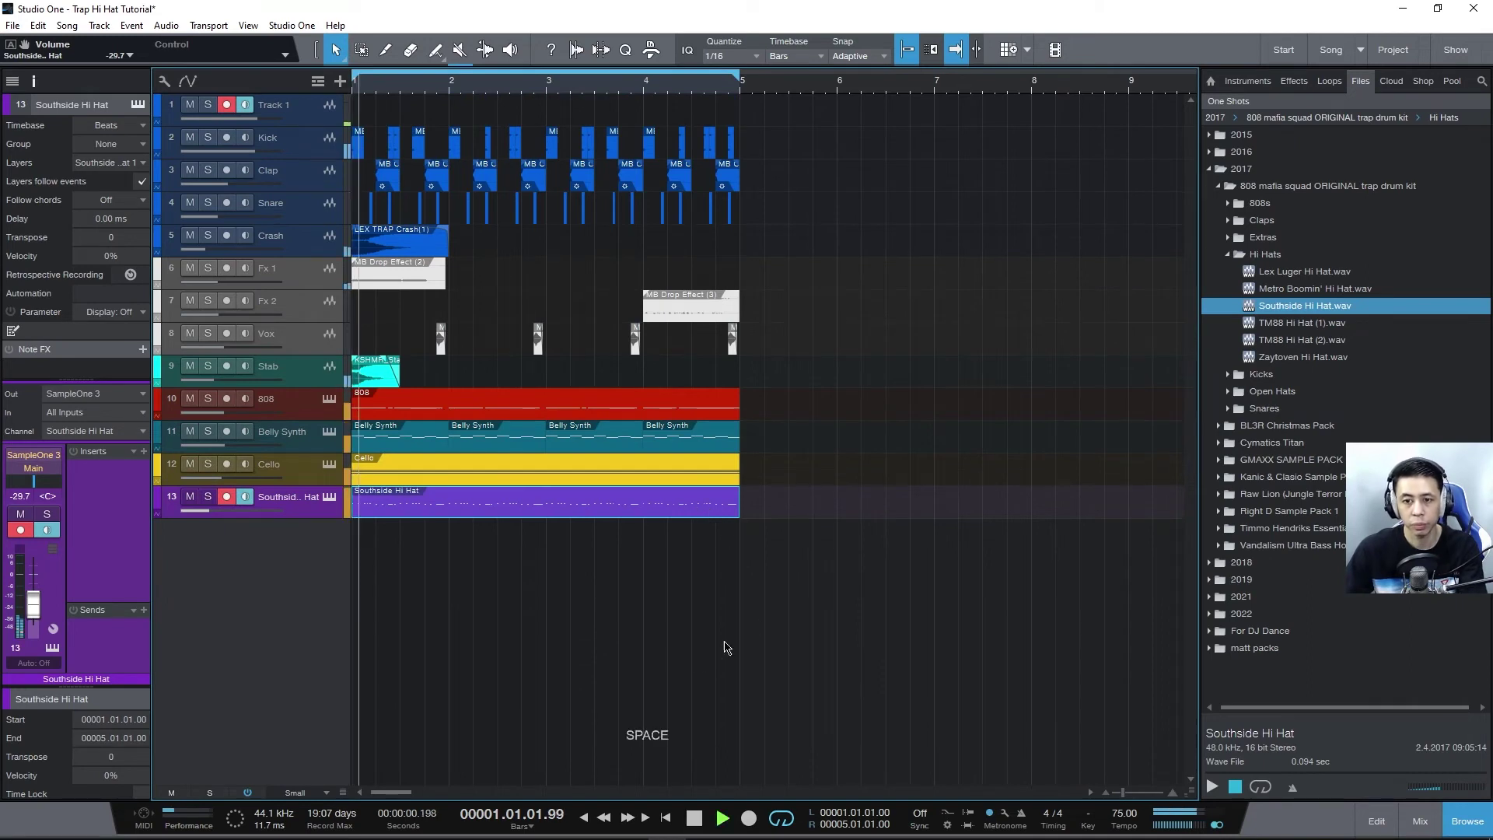
scroll(690, 653, "up", 2, "ctrl+shift")
scroll(692, 650, "down", 2, "ctrl+shift")
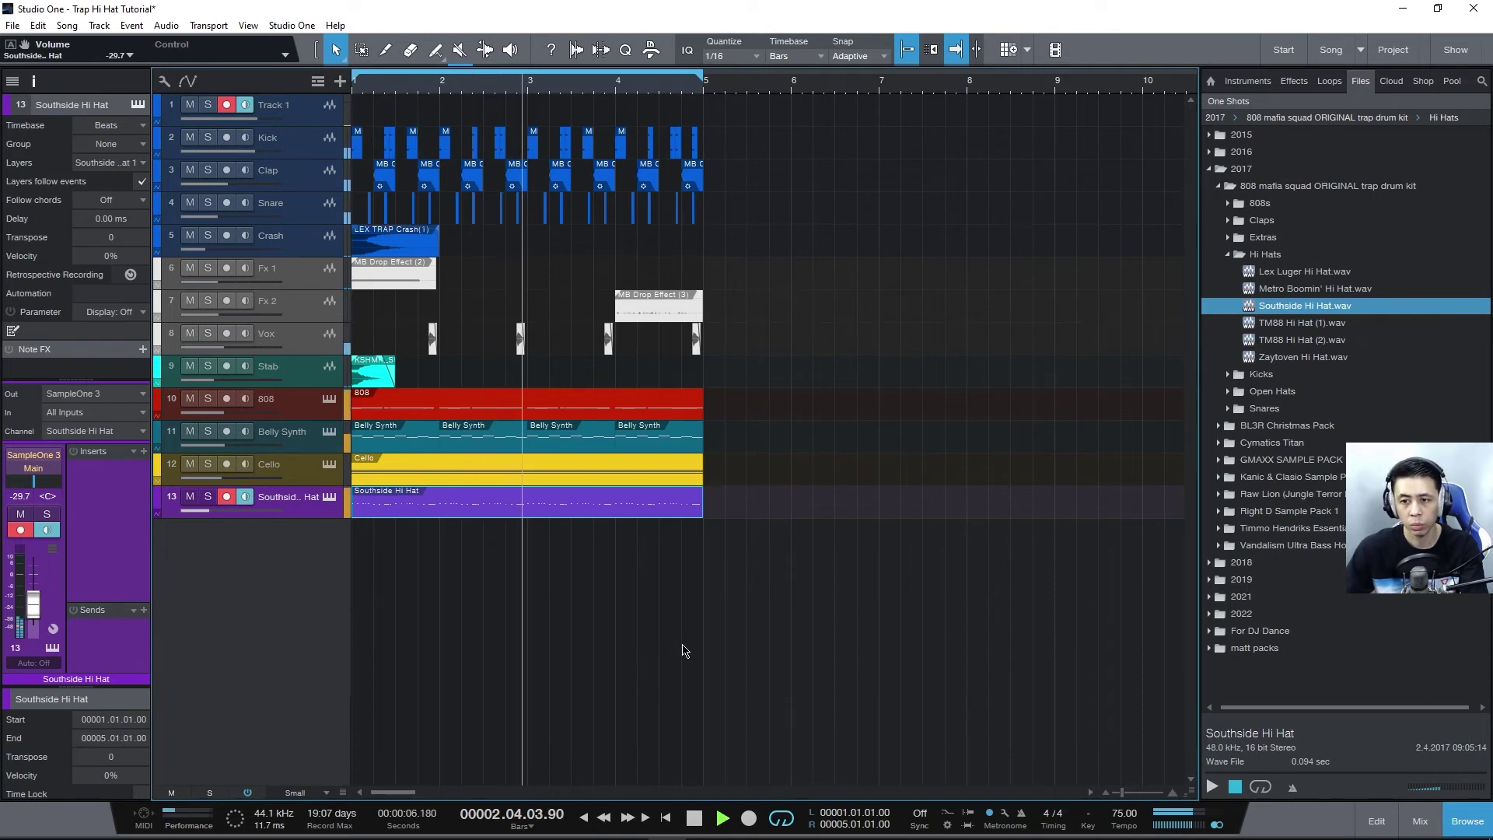
scroll(683, 650, "up", 2, "ctrl+shift")
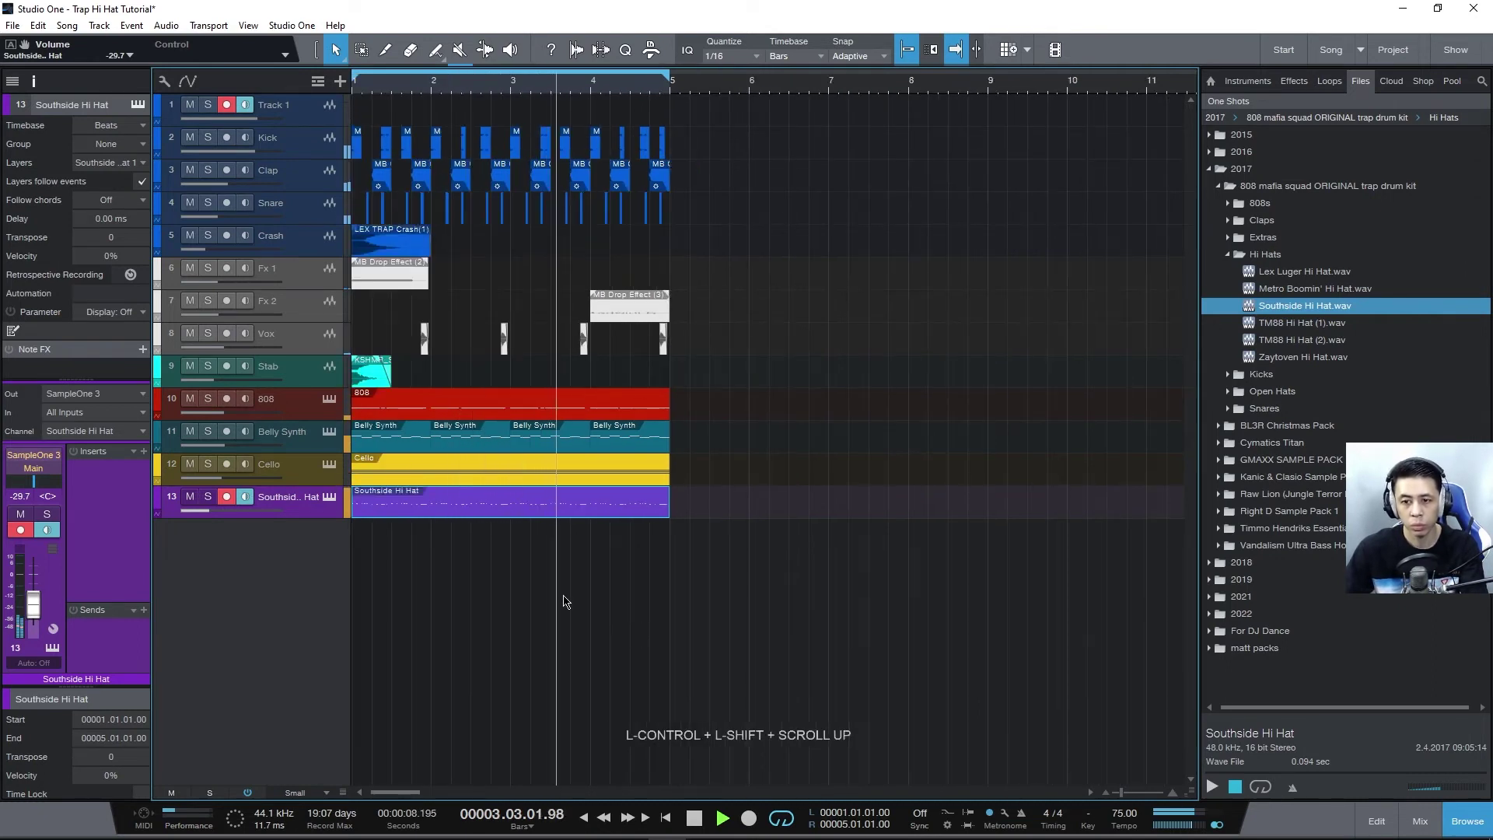
left_click(190, 499)
left_click(190, 498)
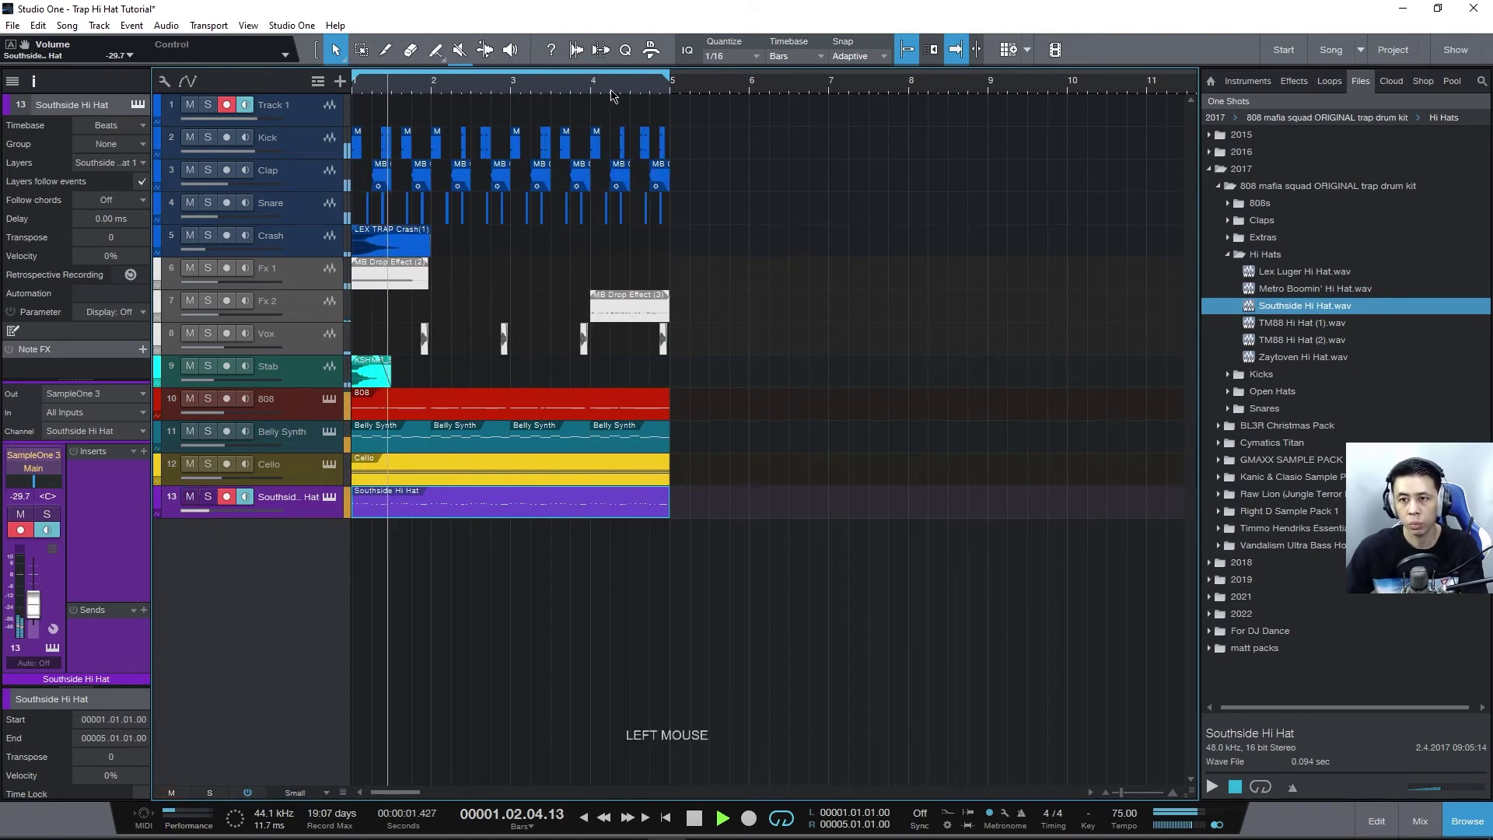
scroll(709, 373, "up", 4, "ctrl+shift")
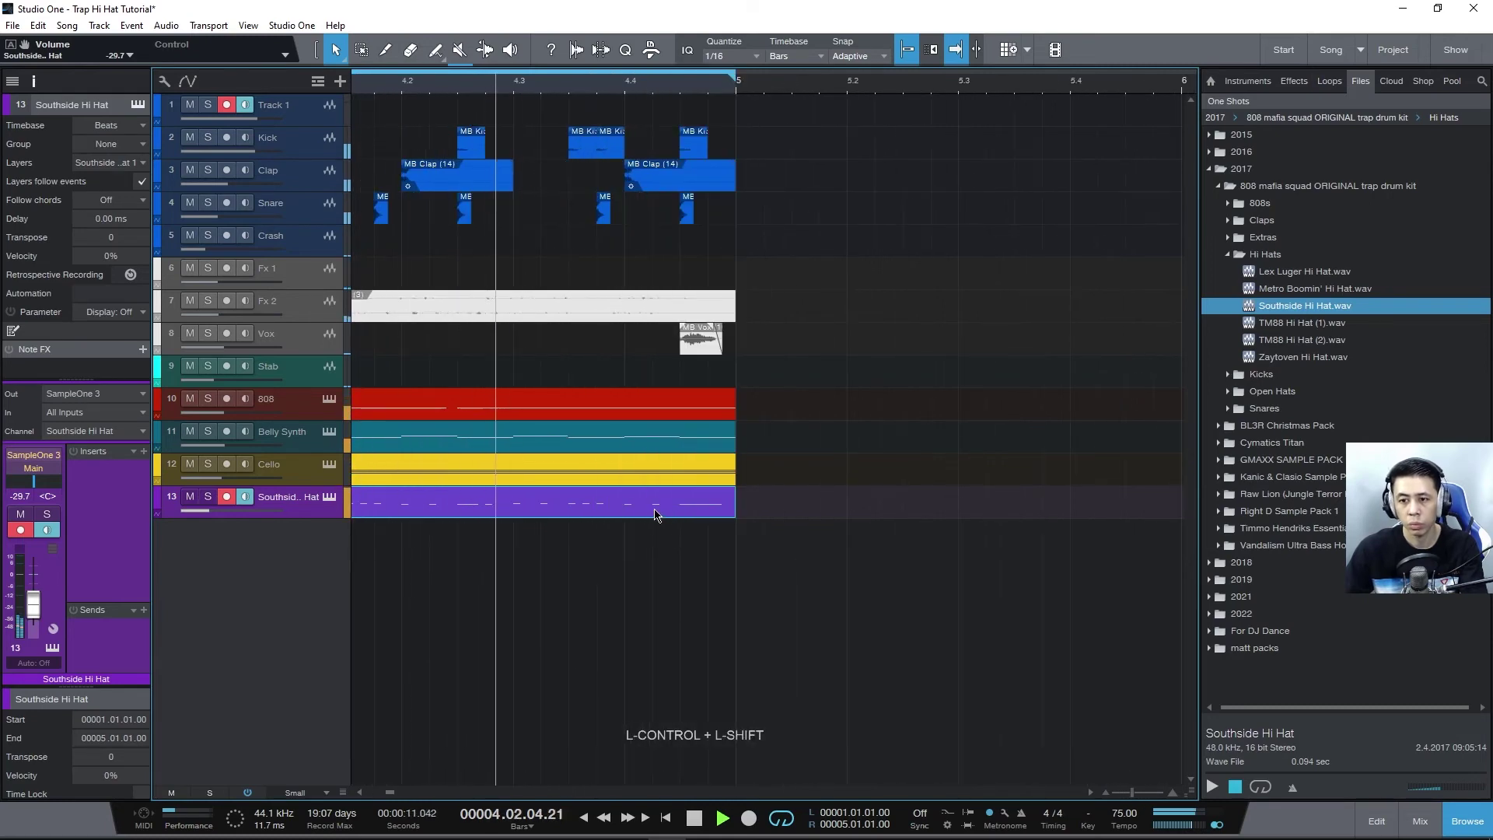
key("space")
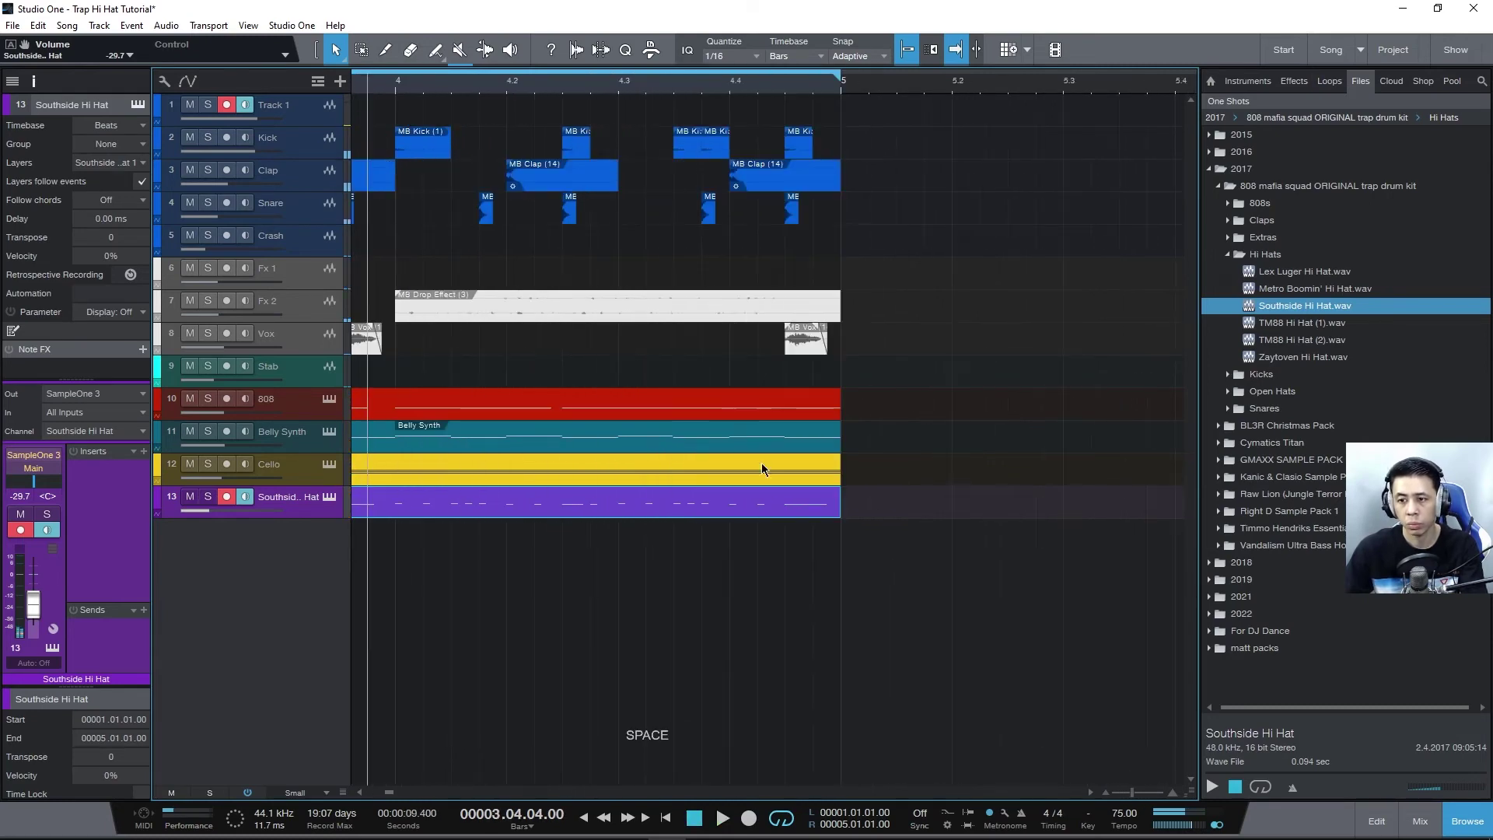
Add A 2 hi-hat notes at 4.4.1.50, 4.4.1.75 and 4.4.2.25, and play the roll from 4.4.1.00
left_click(730, 84)
double_click(766, 499)
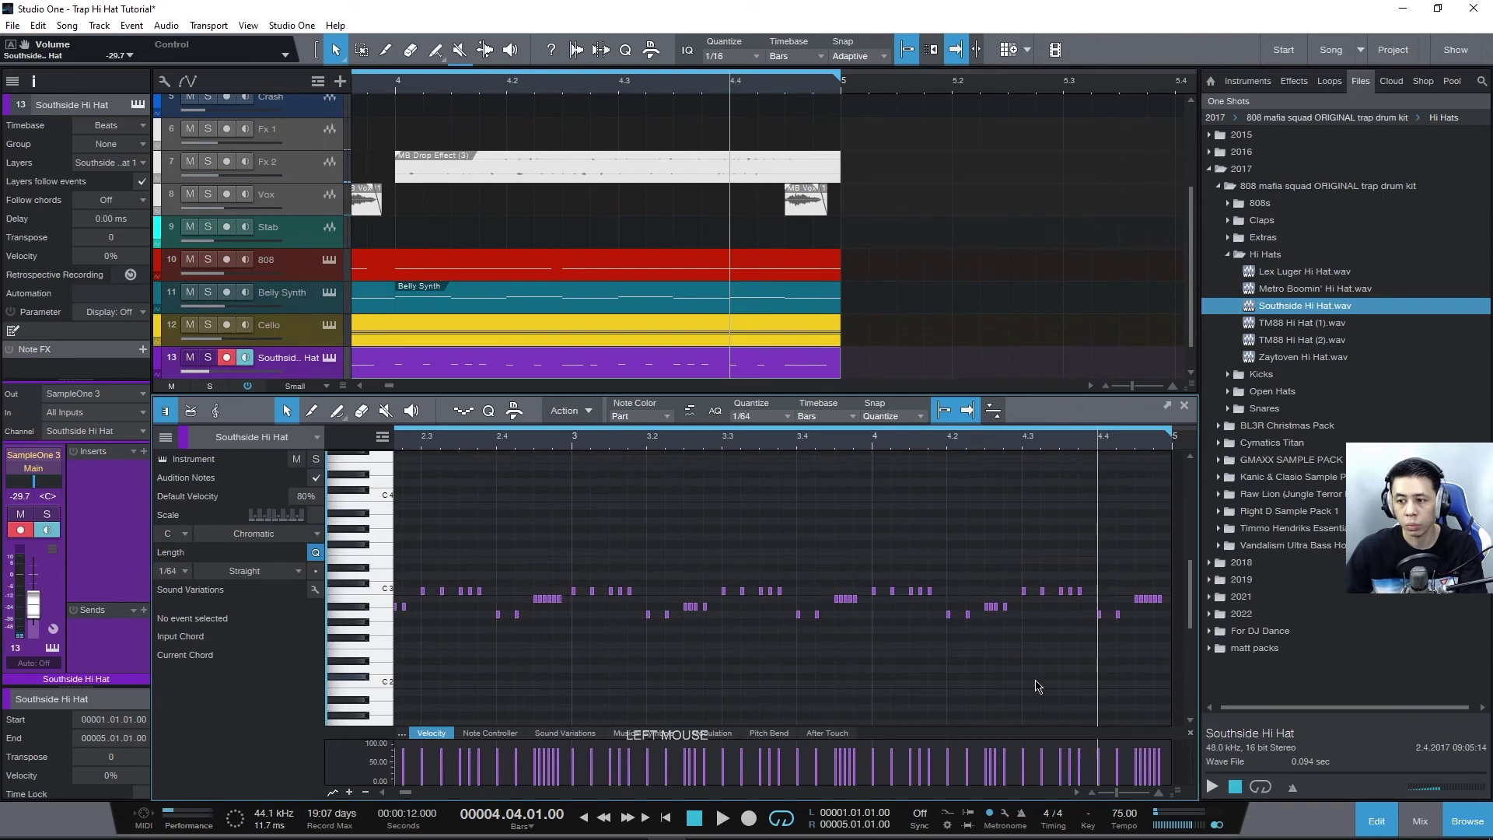
scroll(1032, 680, "up", 4, "ctrl+shift")
left_click_drag(409, 792, 411, 794)
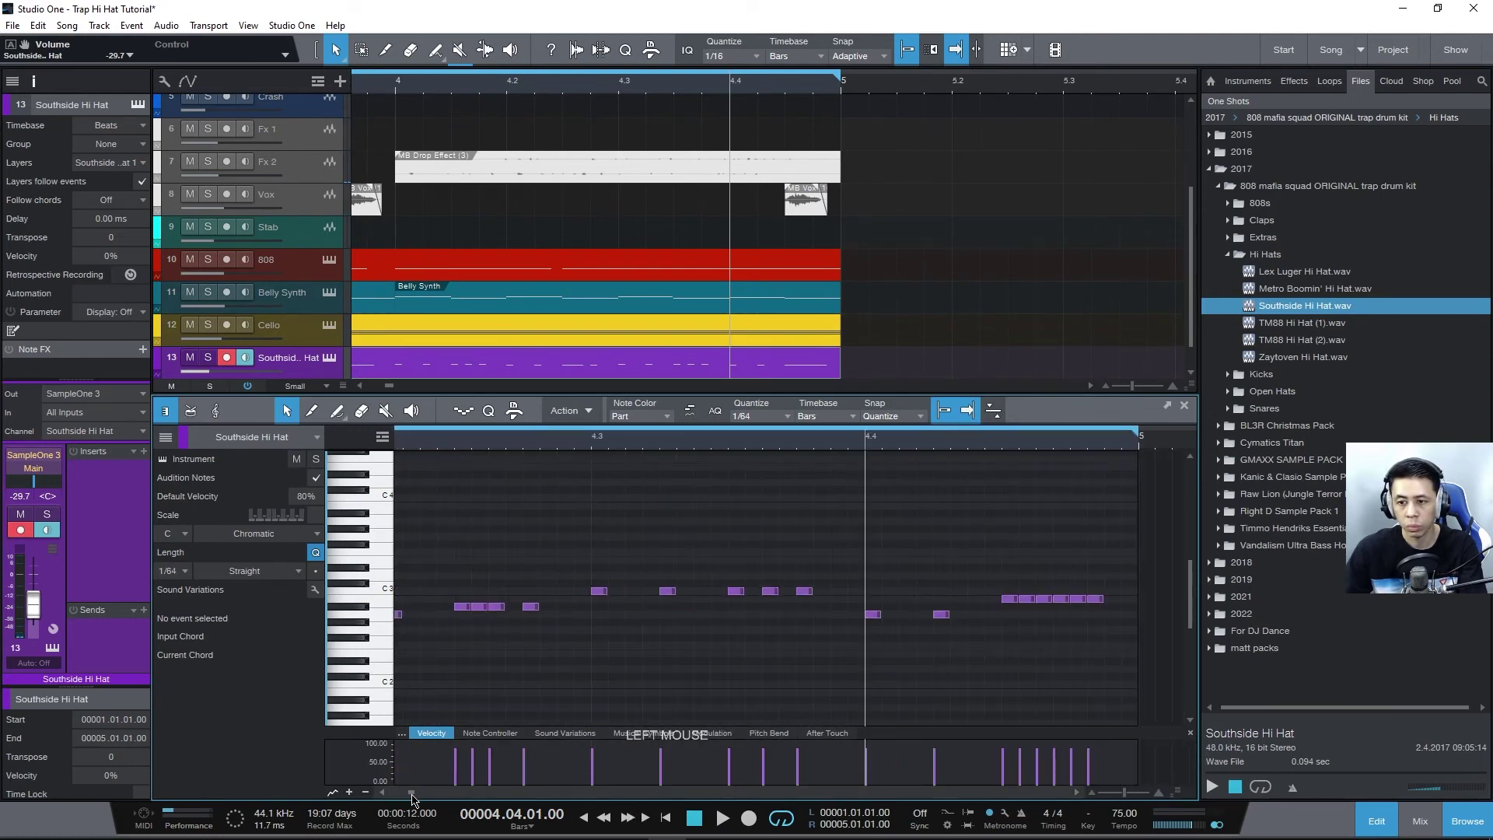
left_click(911, 616)
left_click(962, 615)
key("space")
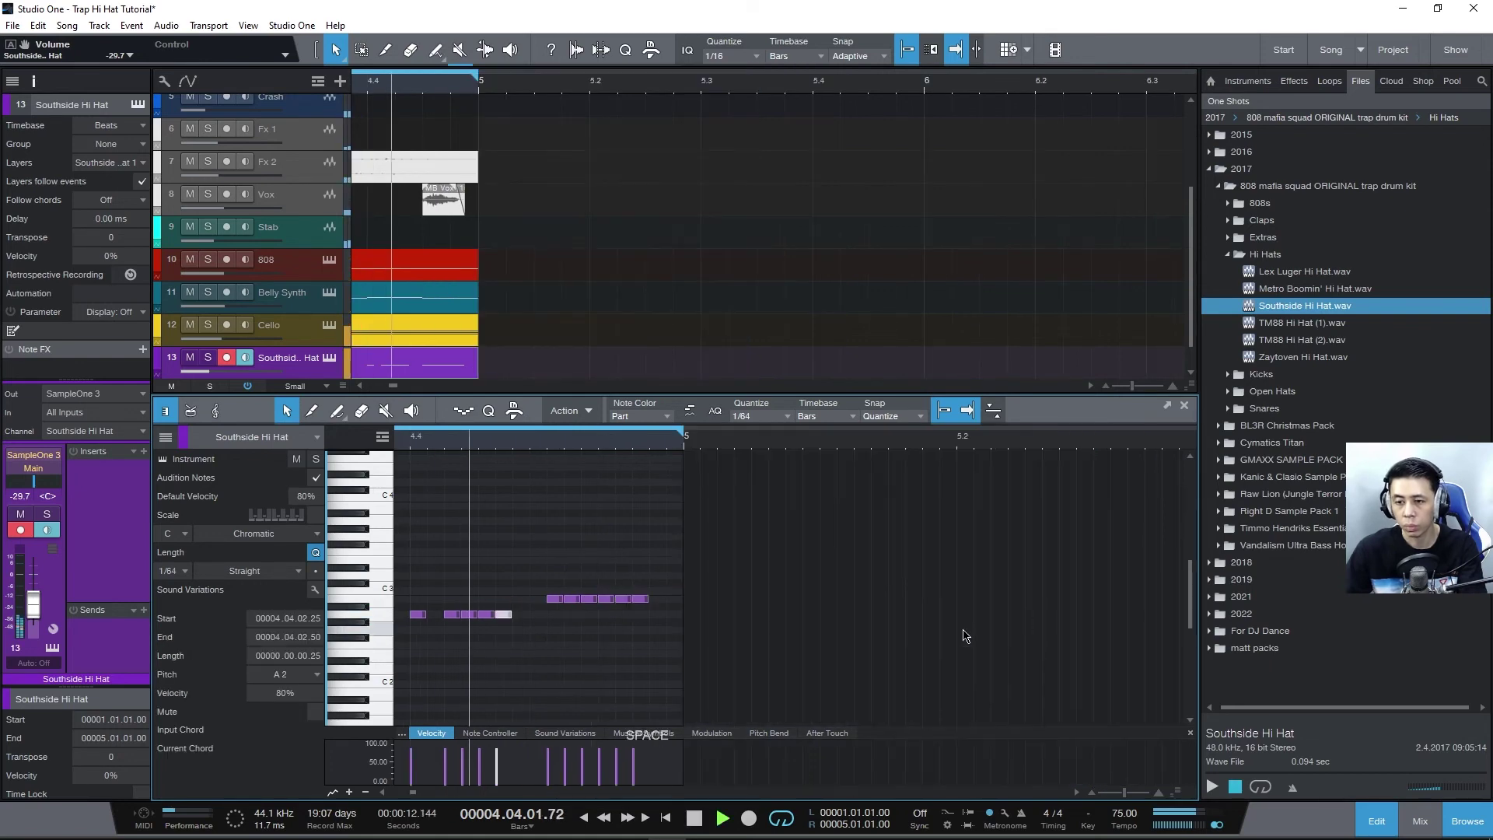
key("space")
Play the arrangement from bar 4 to hear the finished hi-hats, reduce the track height to Tiny and save the song
scroll(566, 140, "down", 3, "ctrl")
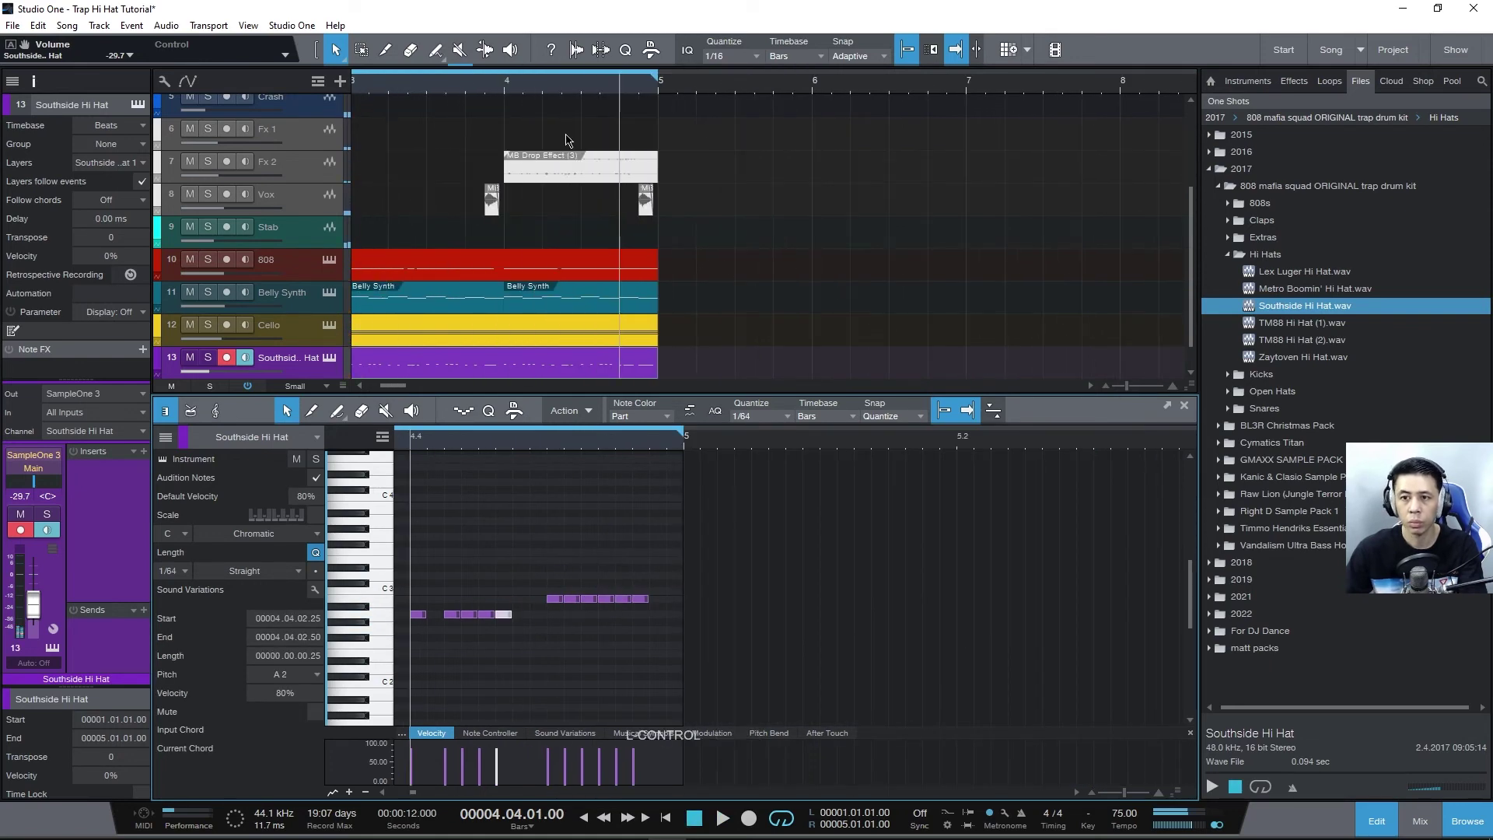
left_click(498, 84)
key("space")
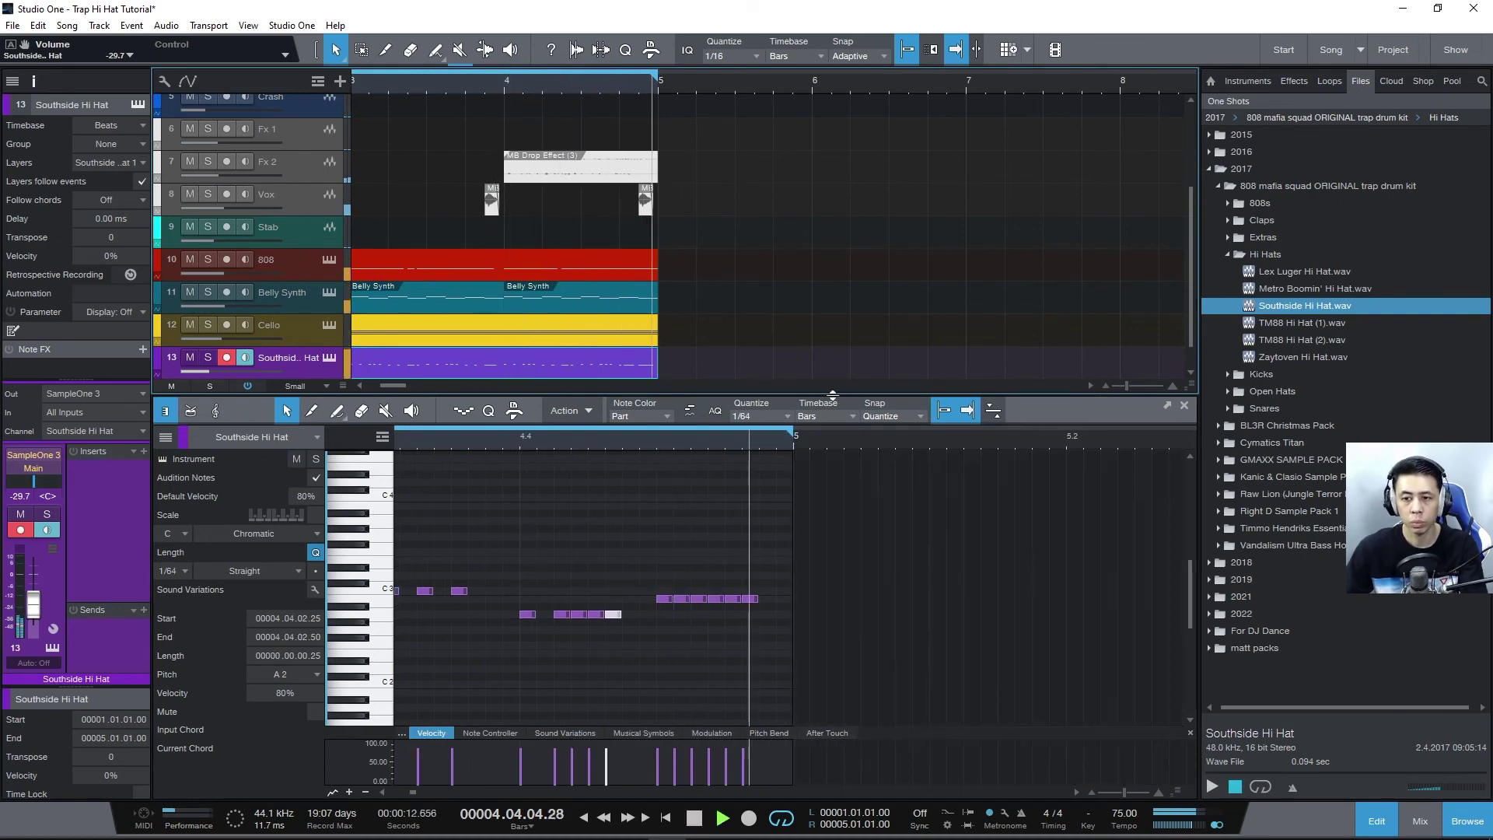
scroll(744, 308, "down", 3, "ctrl+shift")
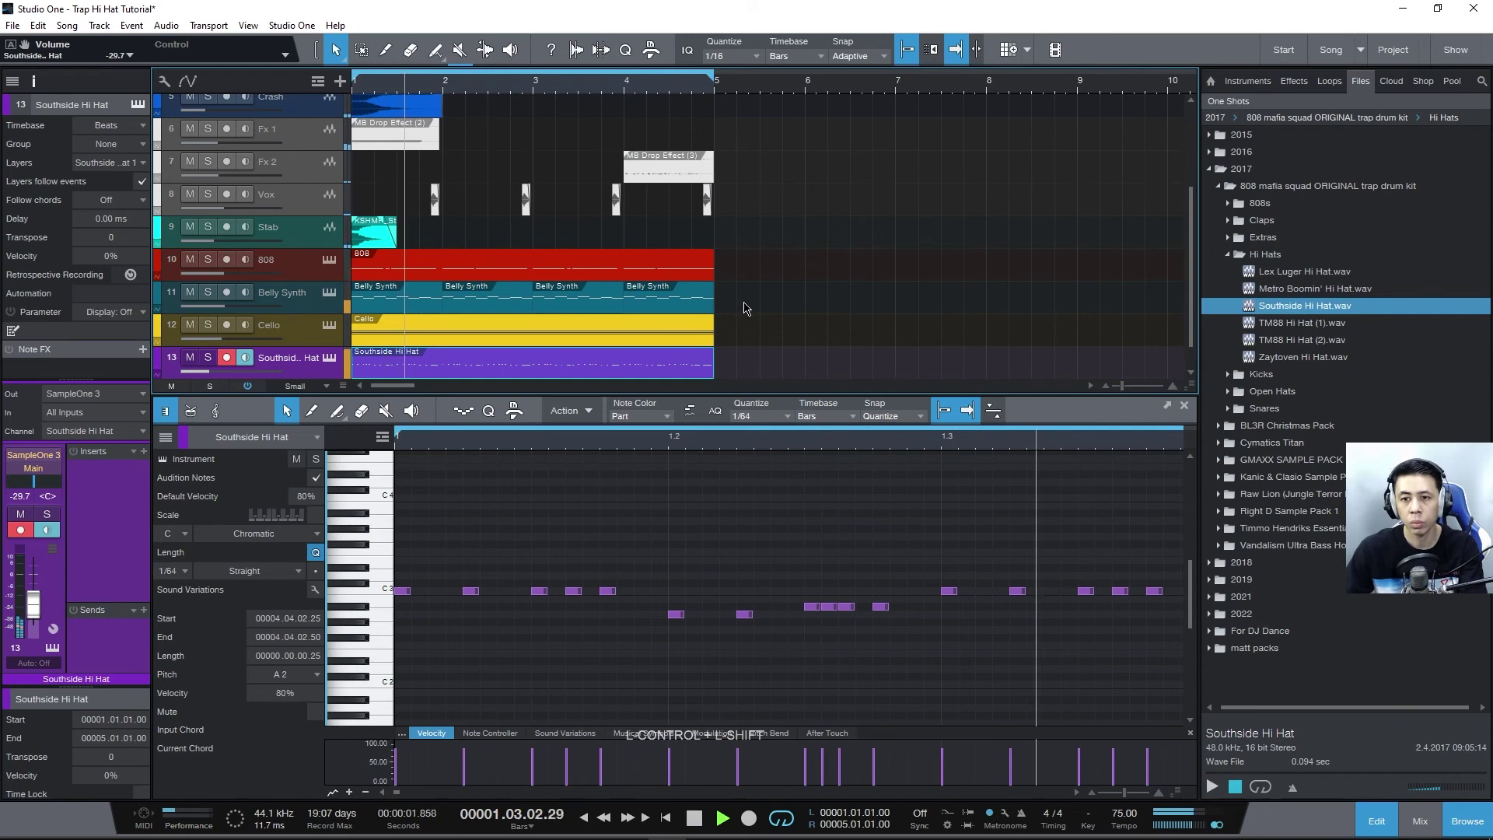
scroll(747, 295, "down", 2)
key("ctrl+s")
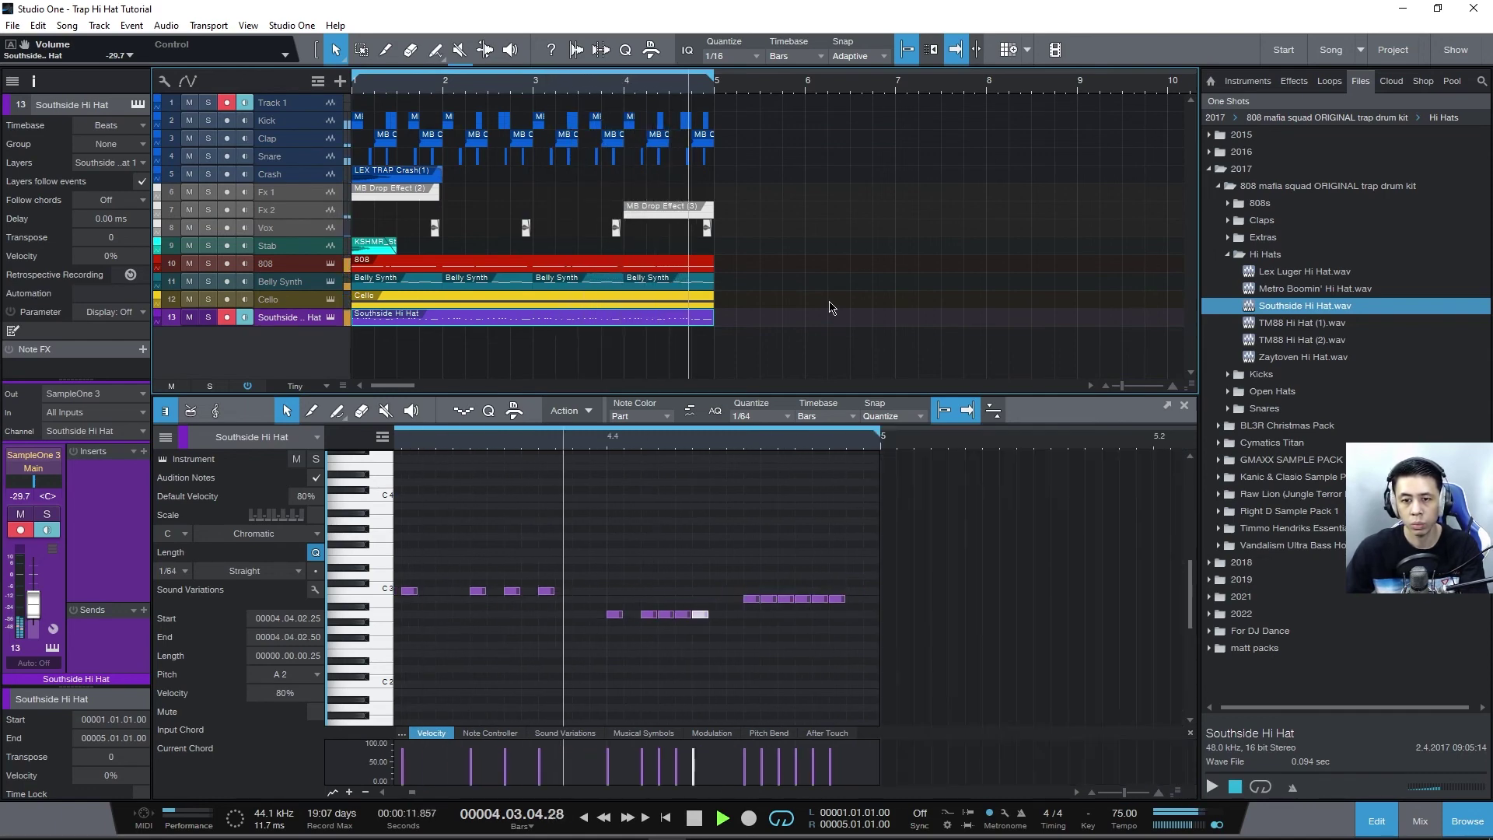
key("space")
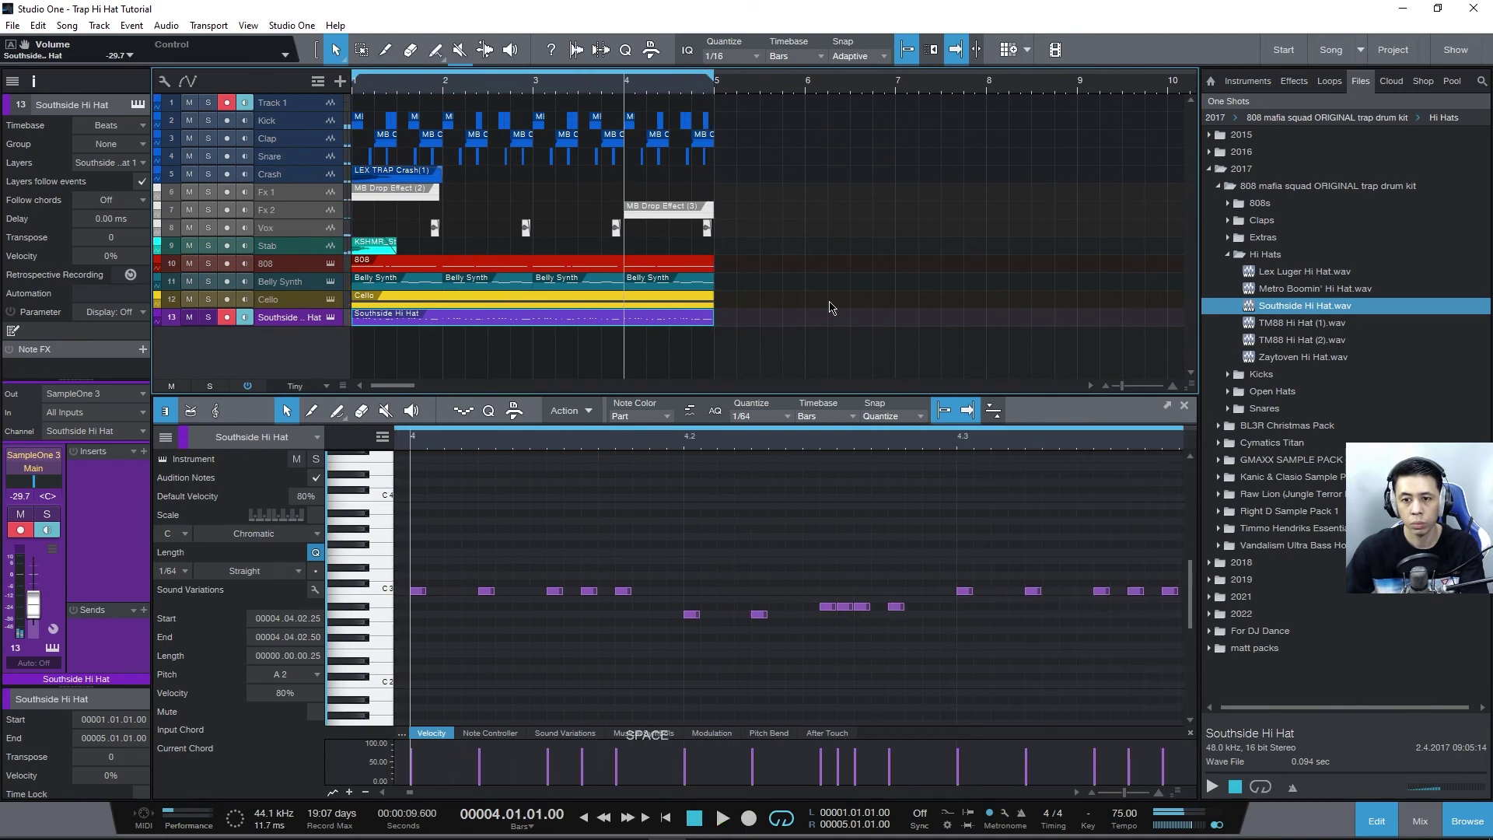
left_click(832, 307)
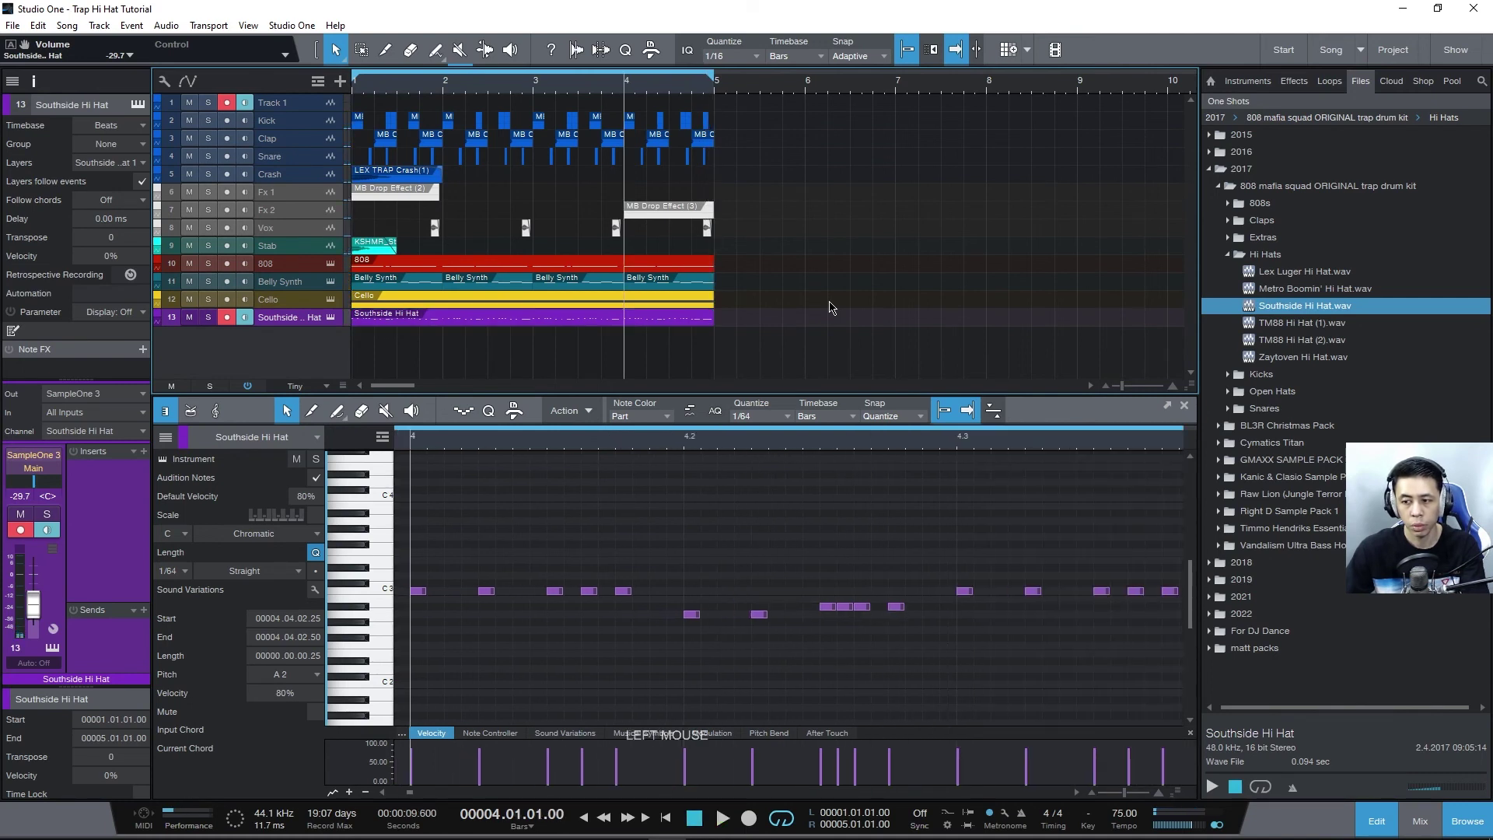